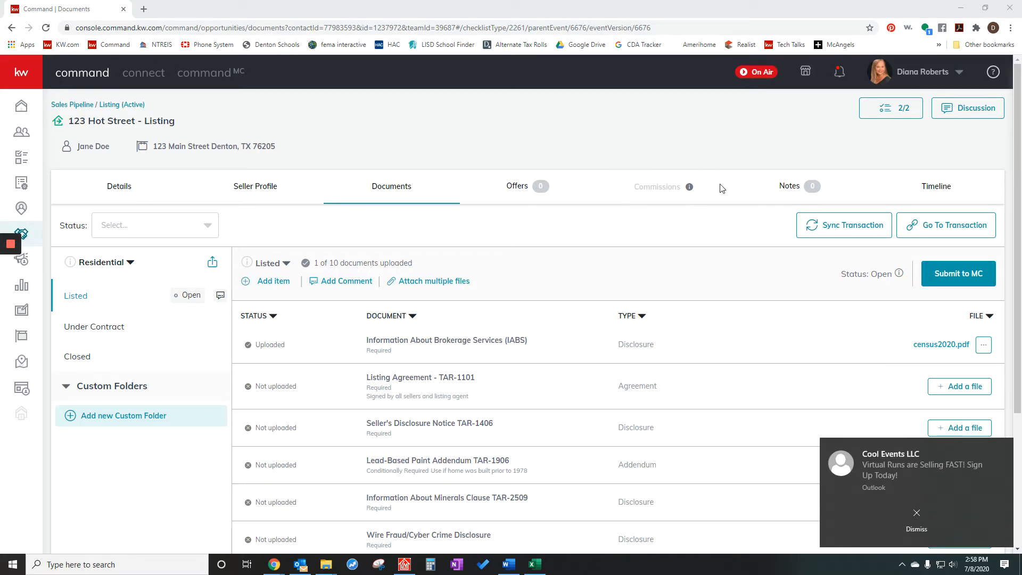
Create a new offer named Initial Offer from the 123 Hot Street deal's Offers list
double_click(665, 187)
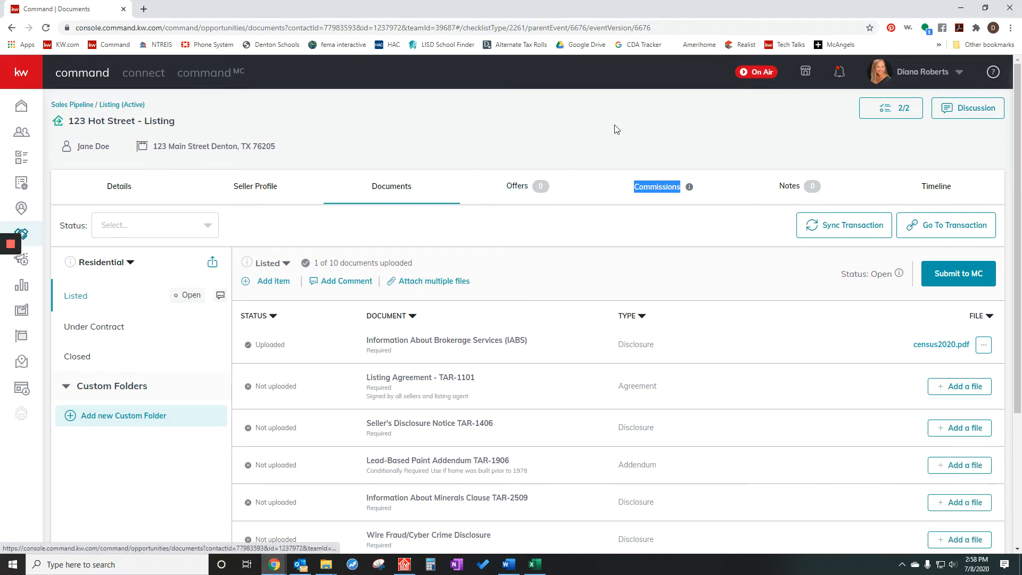
left_click(614, 146)
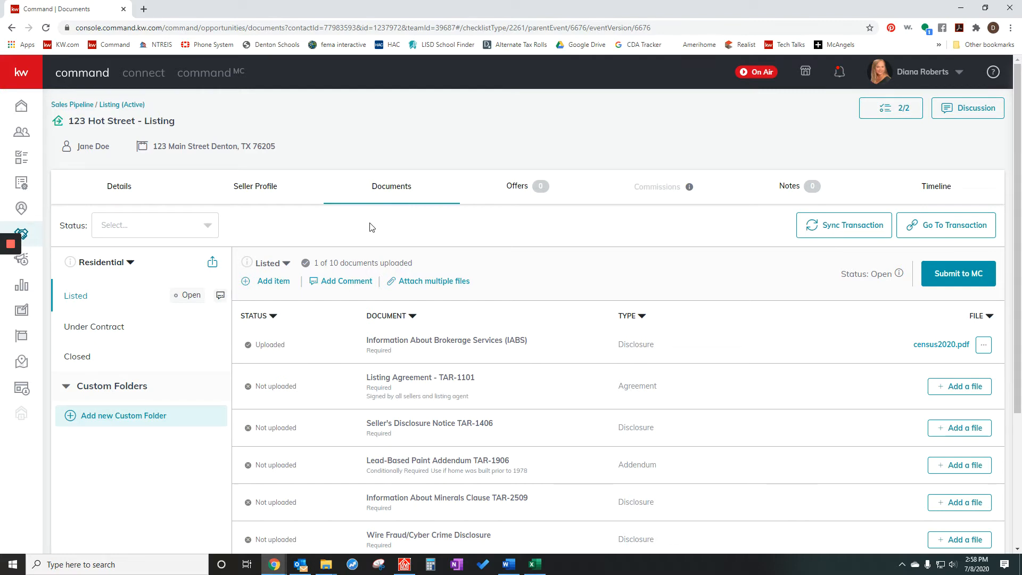
left_click(512, 189)
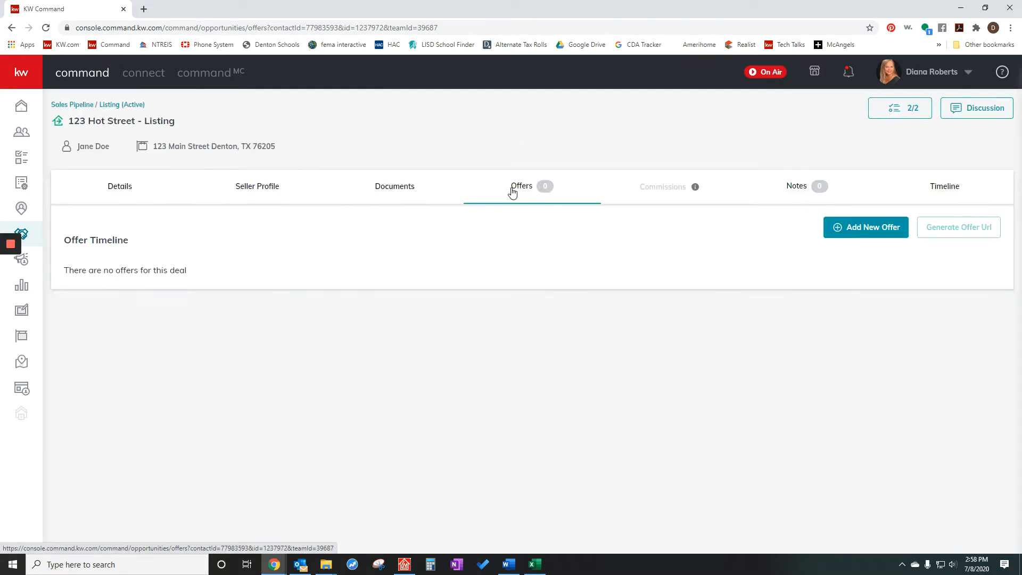
left_click(866, 232)
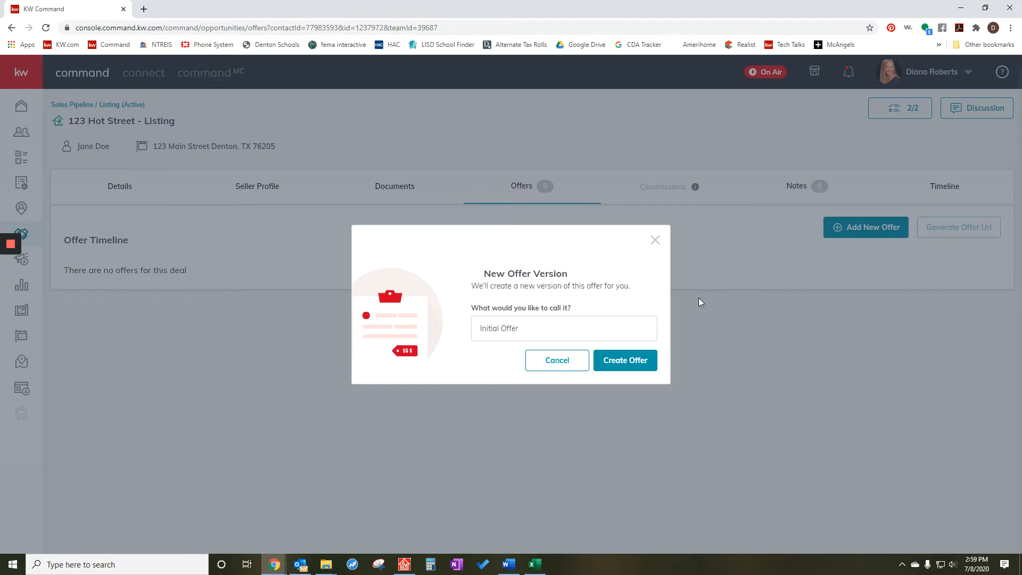
left_click(638, 368)
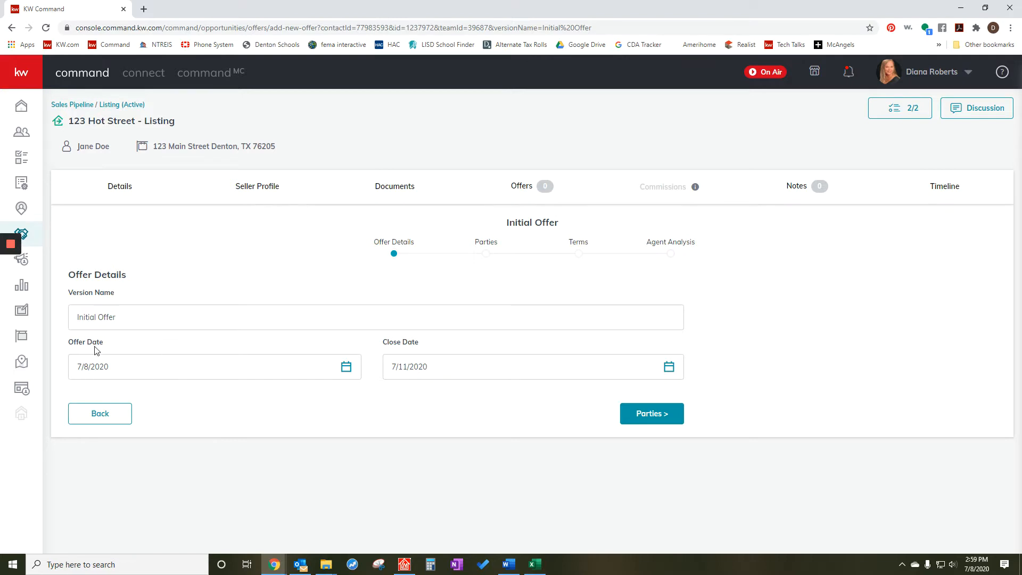
Set the offer close date to 7/31/2020 and enter the buyer's full name on the Parties step
left_click(672, 370)
left_click(509, 517)
left_click(652, 414)
left_click(200, 343)
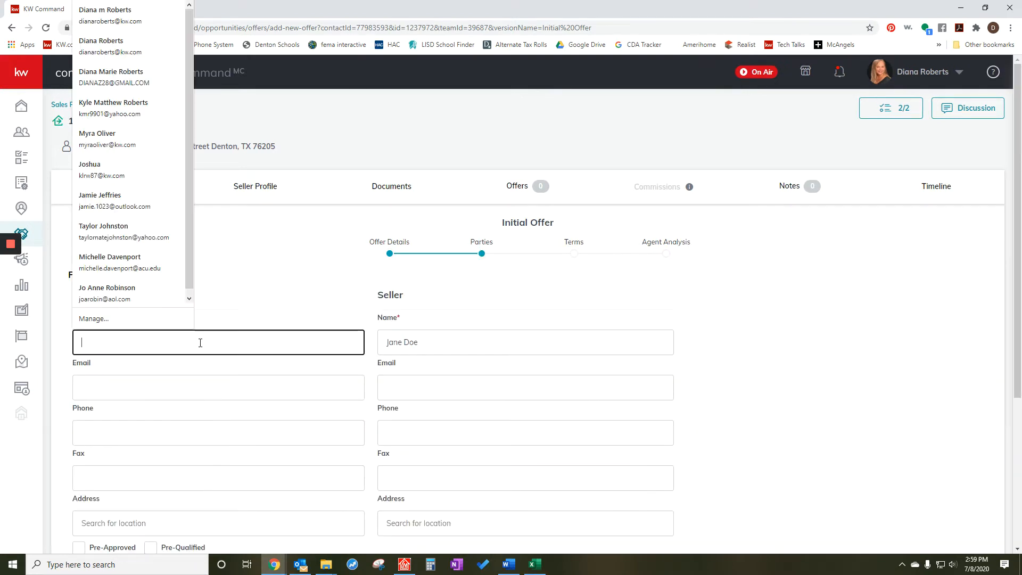
type("John Doe")
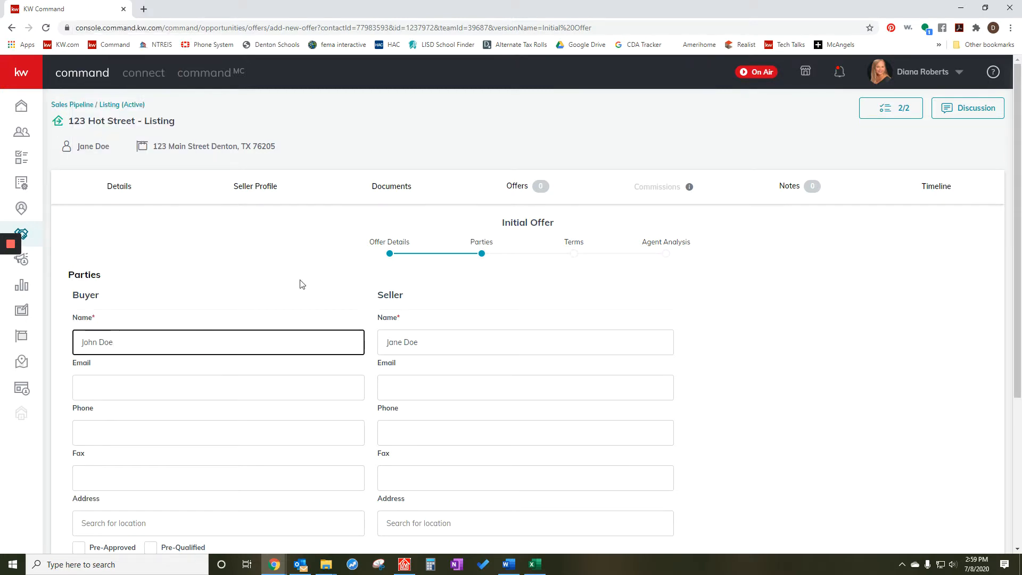
left_click(245, 292)
Pick the suggested agent as the buyer's representing associate
scroll(530, 374, "down", 1)
scroll(530, 374, "down", 1)
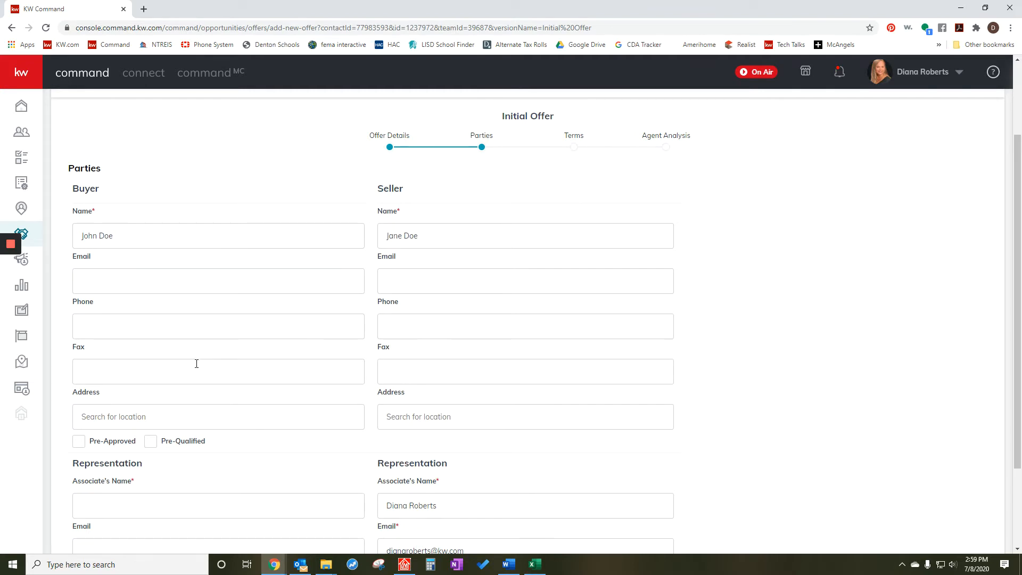
scroll(197, 365, "down", 2)
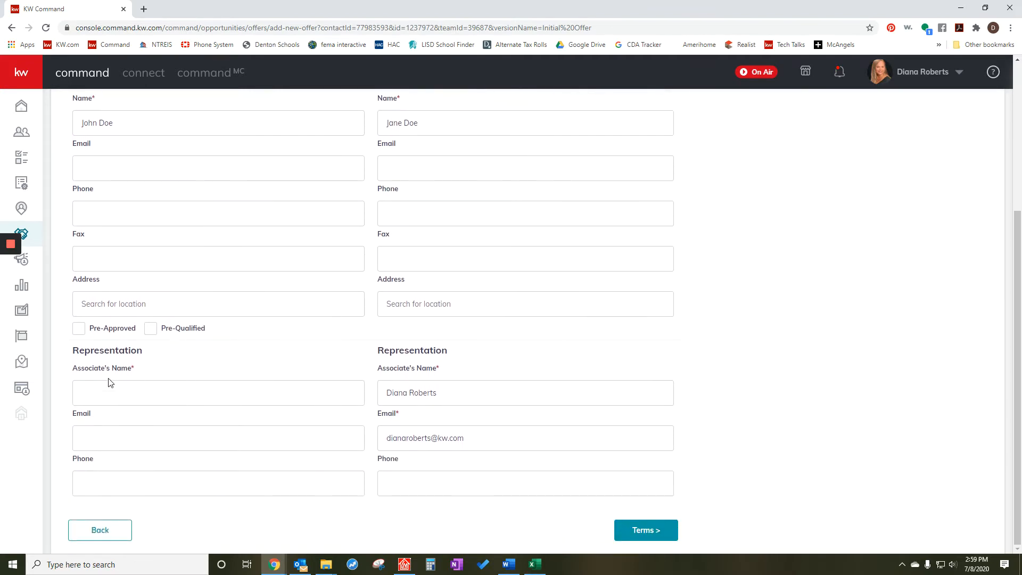
left_click(116, 392)
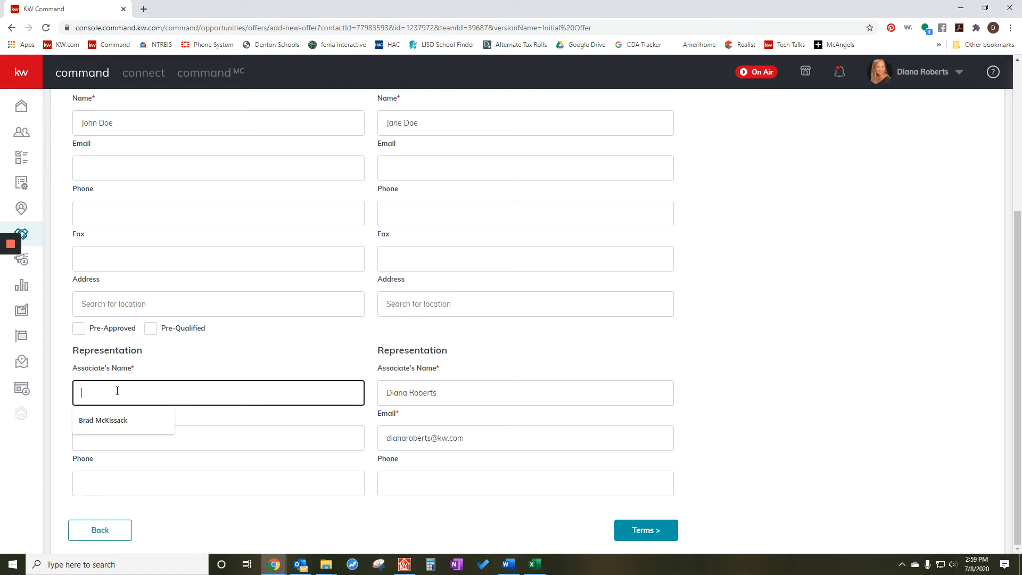
left_click(122, 415)
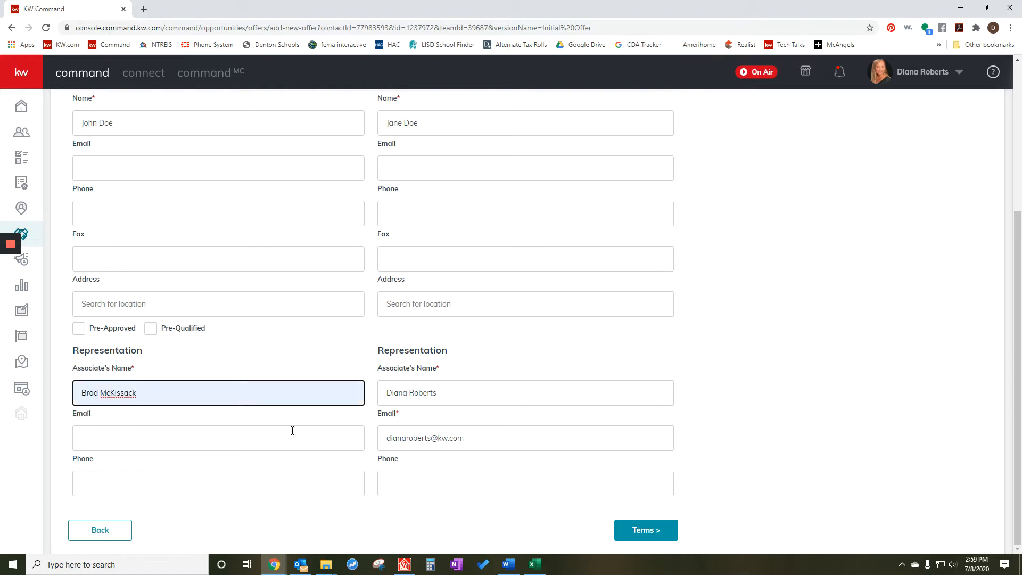
scroll(471, 393, "up", 1)
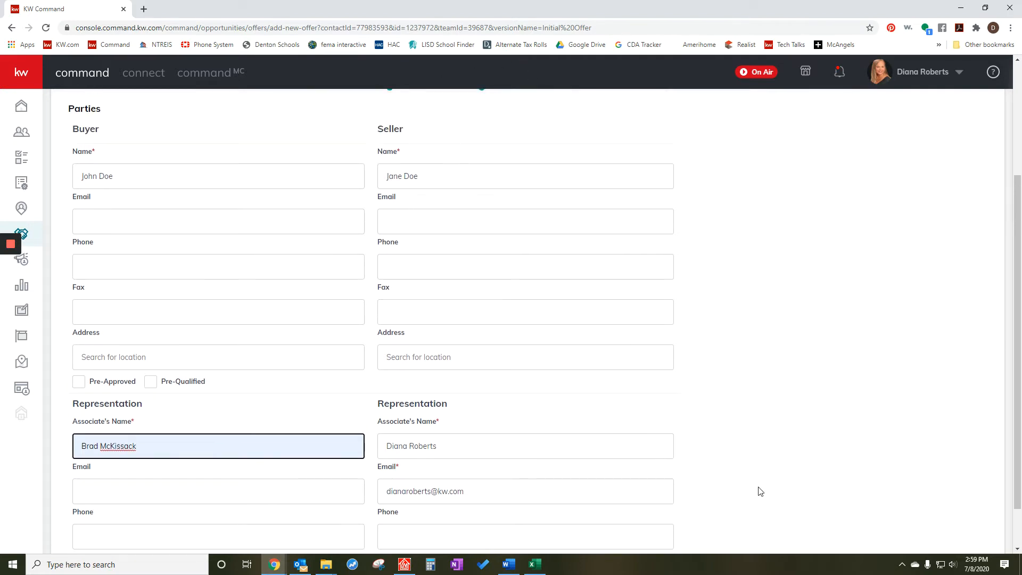
scroll(751, 496, "down", 1)
Enter $10,000 cash and $90,000 finance amount in the offer terms, then continue to Agent Analysis
left_click(654, 537)
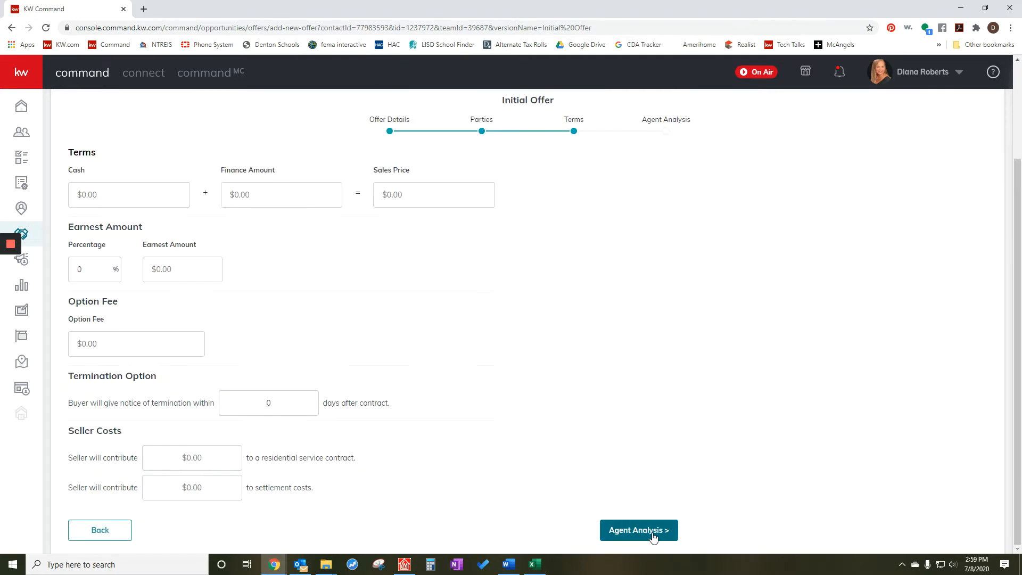
left_click(121, 199)
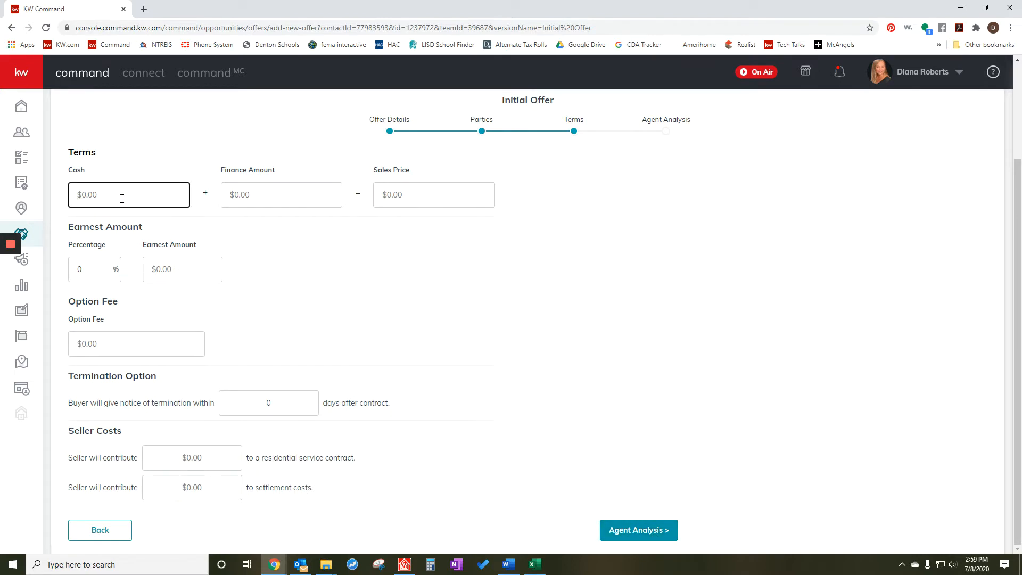
type("10,000")
left_click(253, 194)
type("90,00")
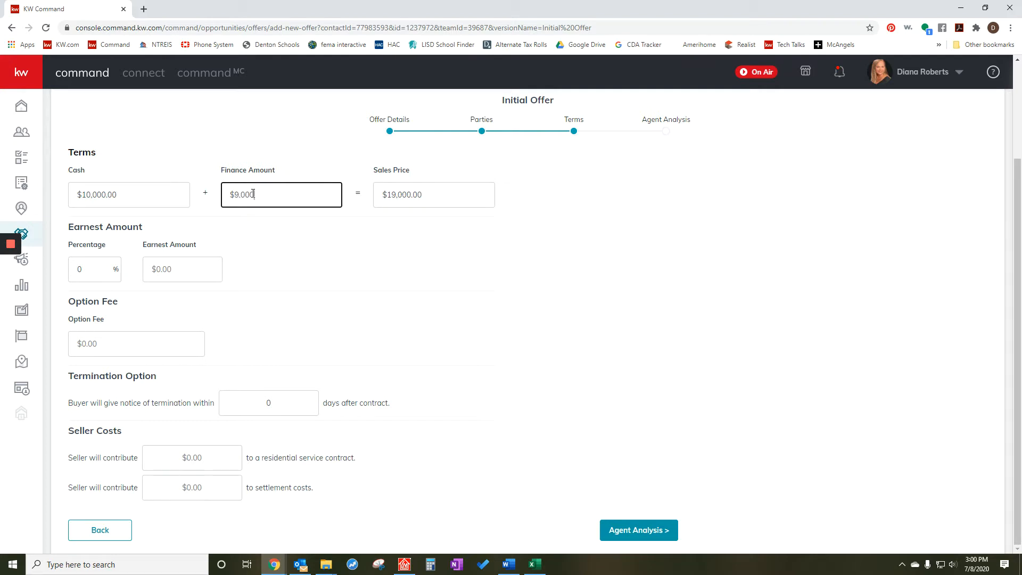
type("0")
left_click(545, 268)
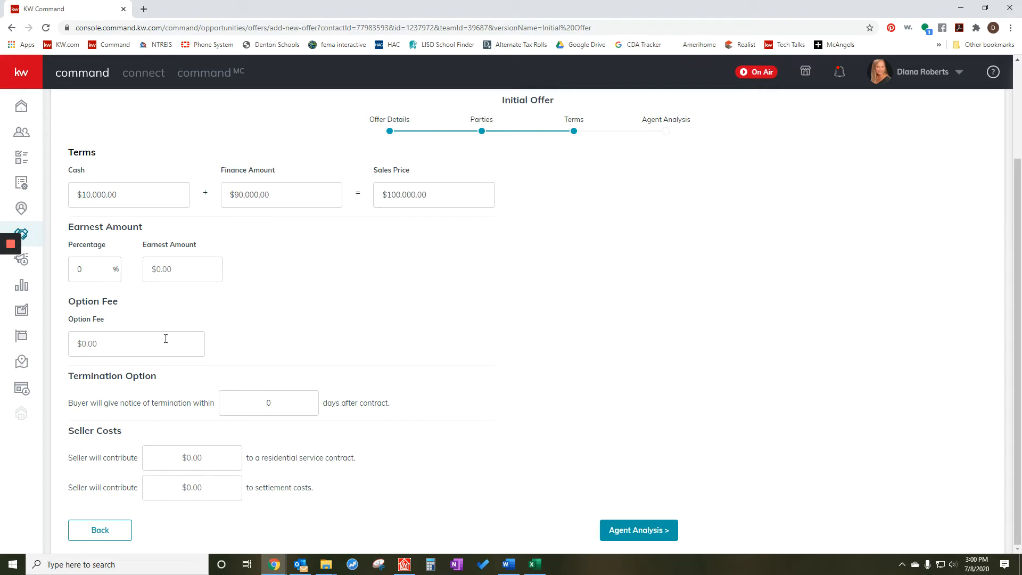
left_click(651, 533)
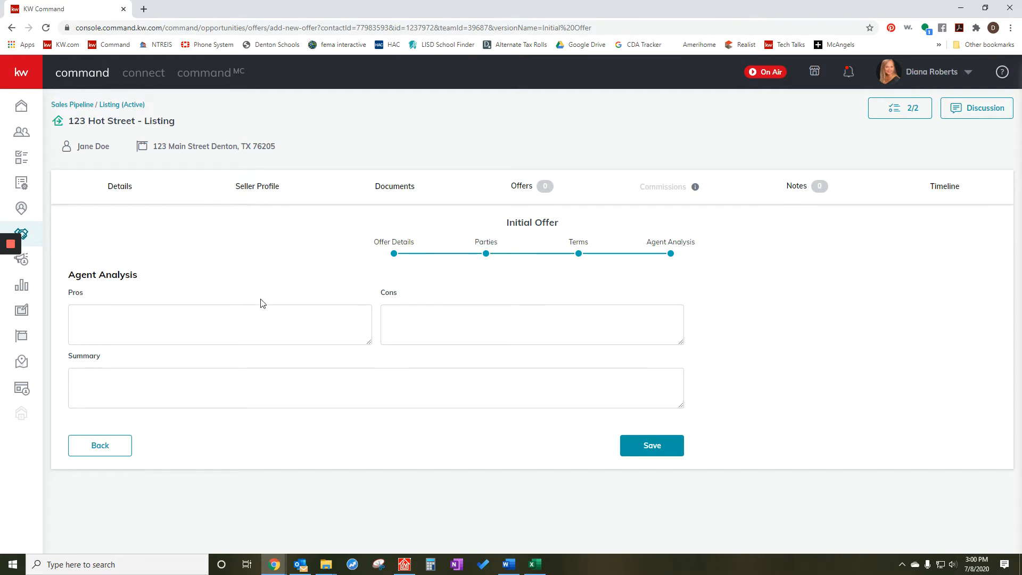
Save the Initial Offer and accept the $100,000 offer on the Offer Timeline
left_click(651, 446)
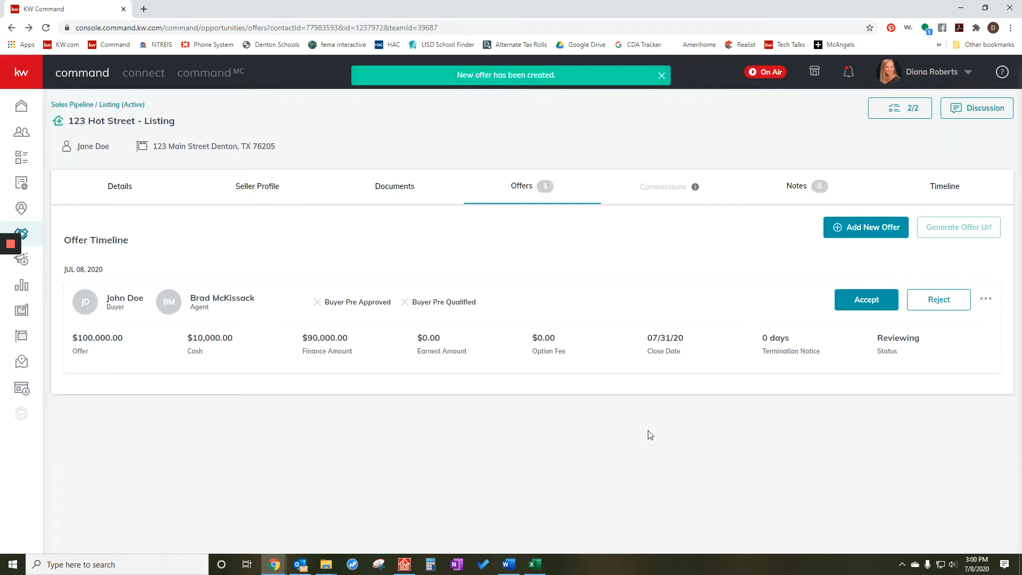
mouse_move(693, 184)
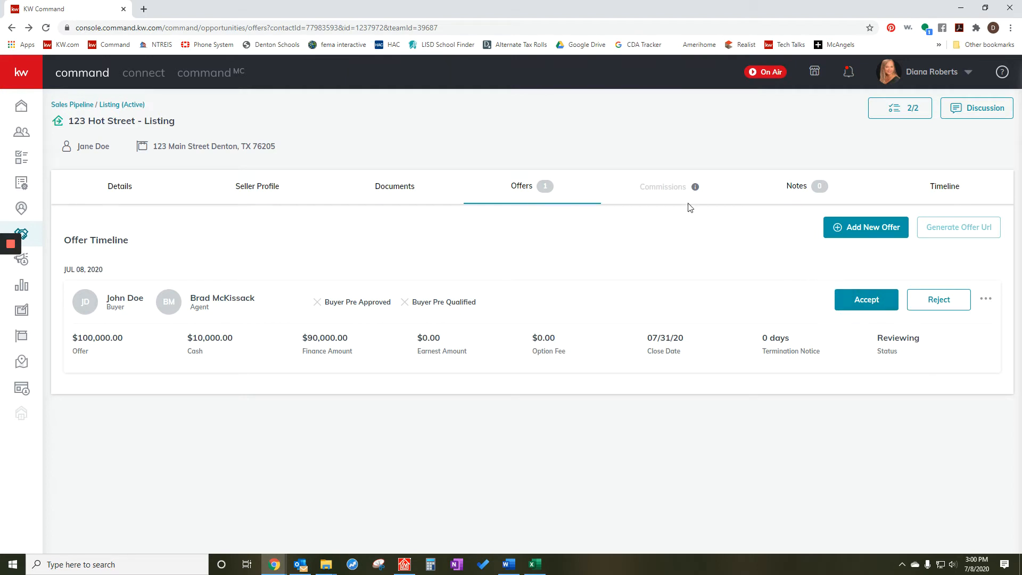
left_click(867, 300)
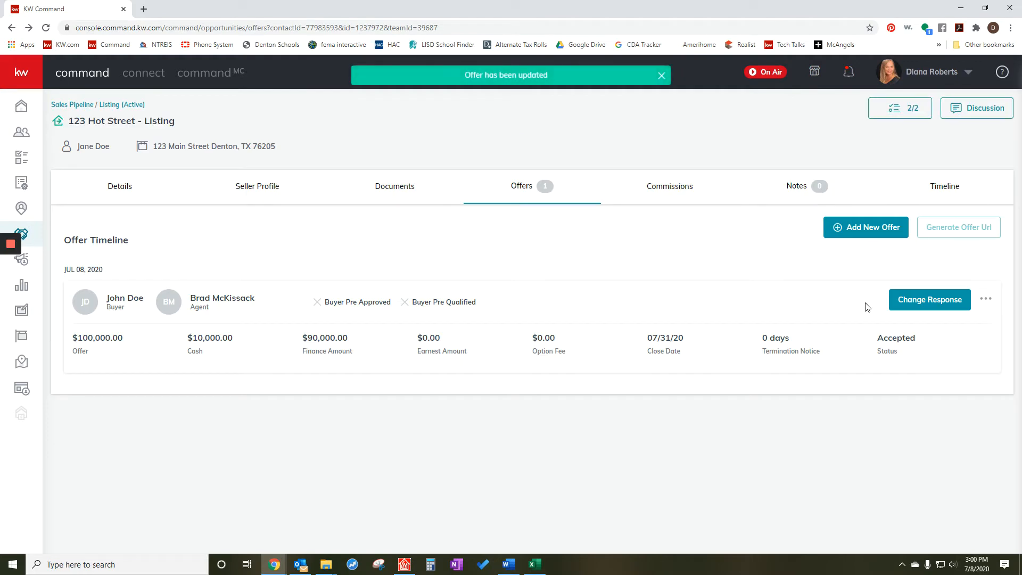
Go to the deal's Commissions tab and open Edit General Information
left_click(666, 193)
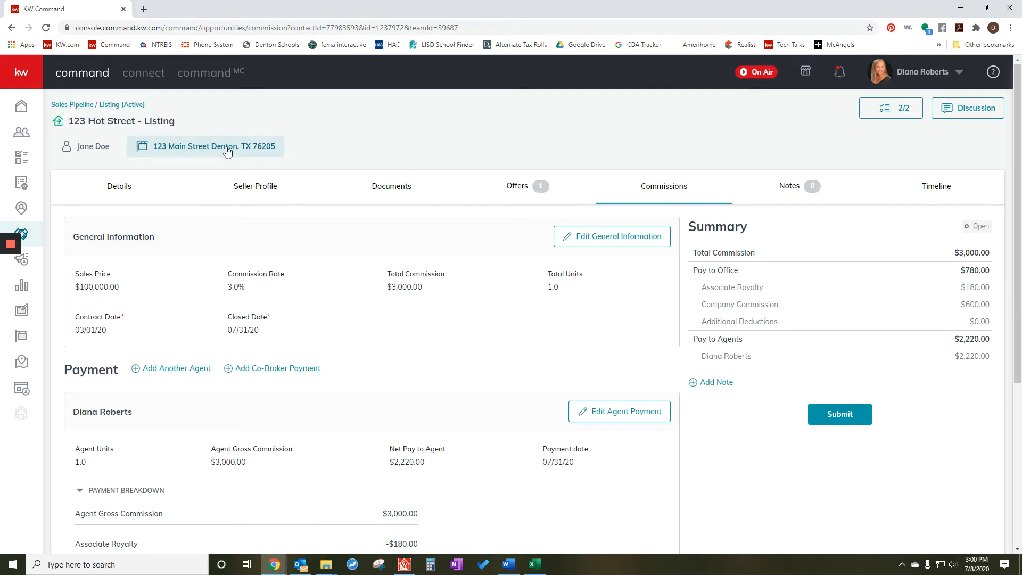
left_click(121, 185)
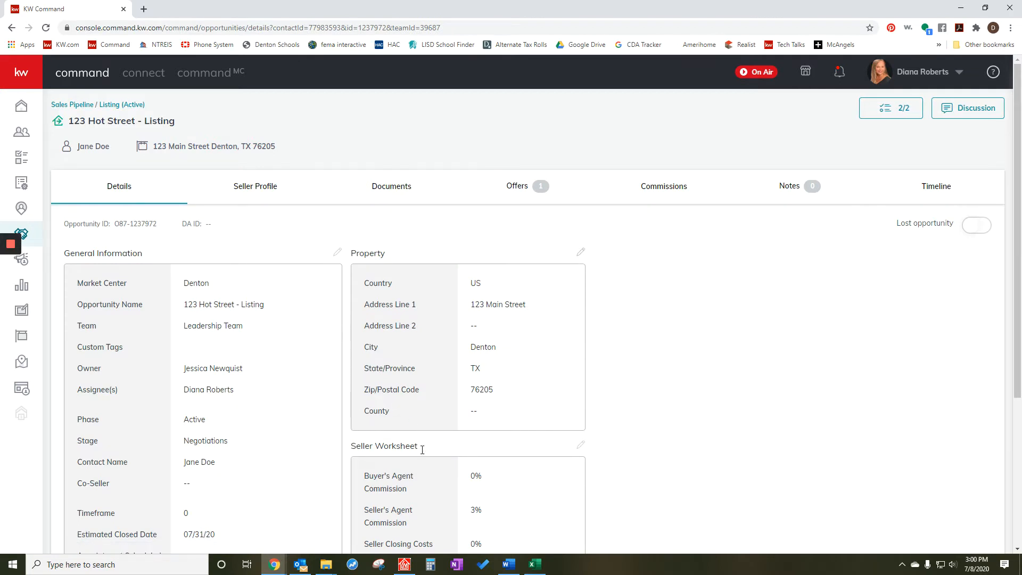
left_click(669, 196)
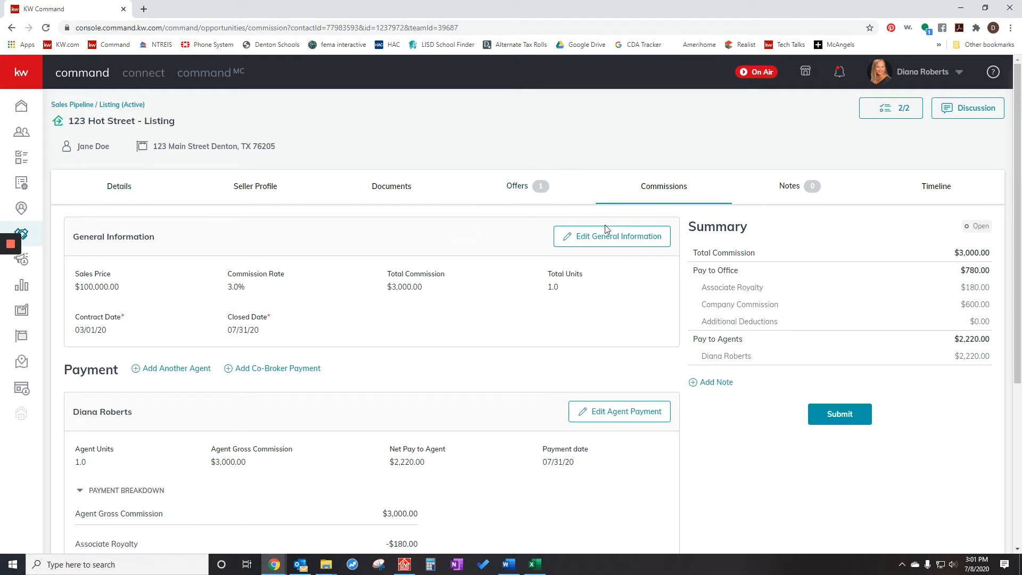
left_click(623, 242)
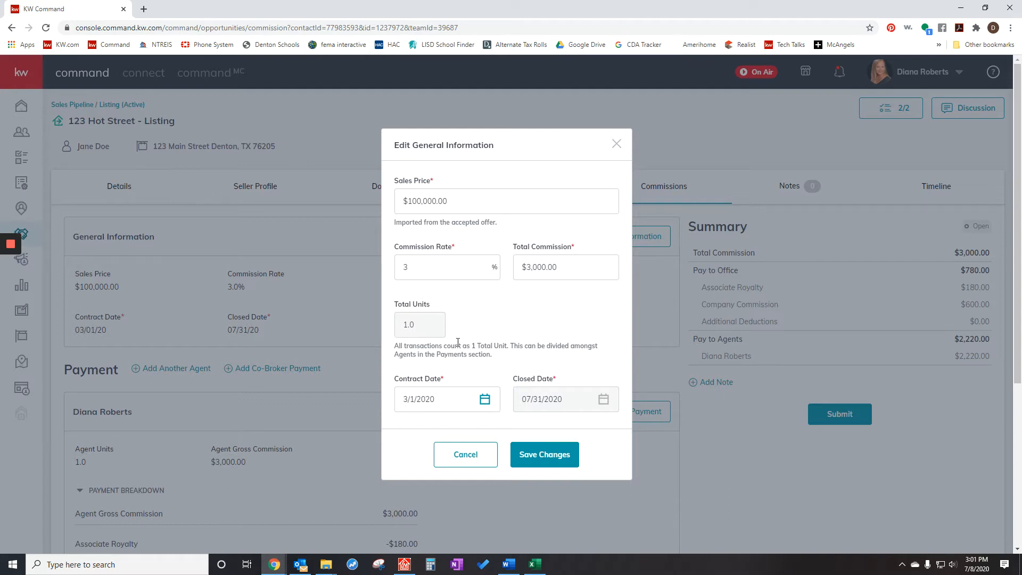
Save the general information as $100,000 at 3.0%, $3,000 total commission and 1.0 units
left_click(558, 459)
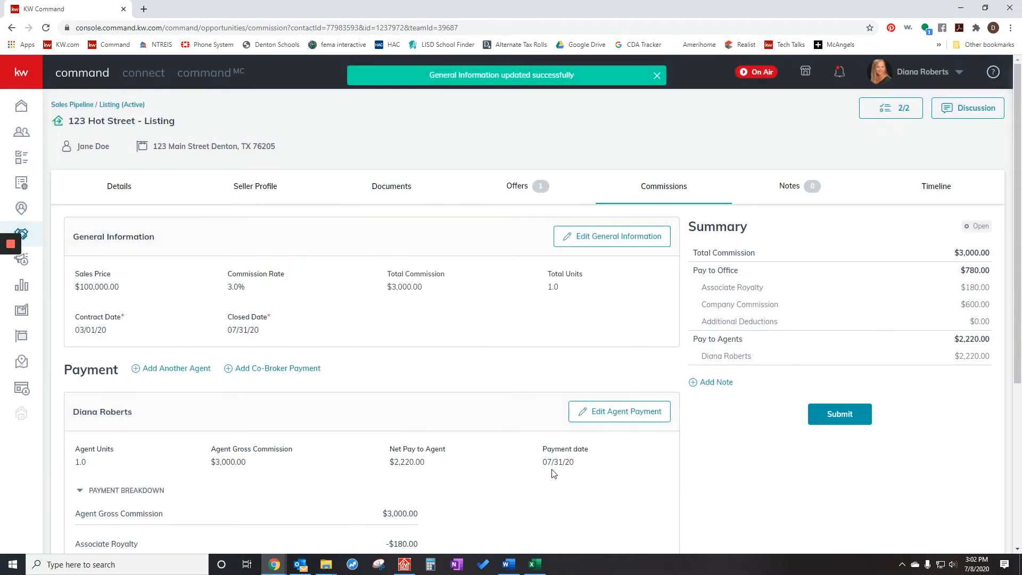
Review the payment breakdown: $3,000 gross, $180 royalty, $600 company commission, $2,220 net
scroll(460, 367, "down", 2)
scroll(461, 366, "down", 1)
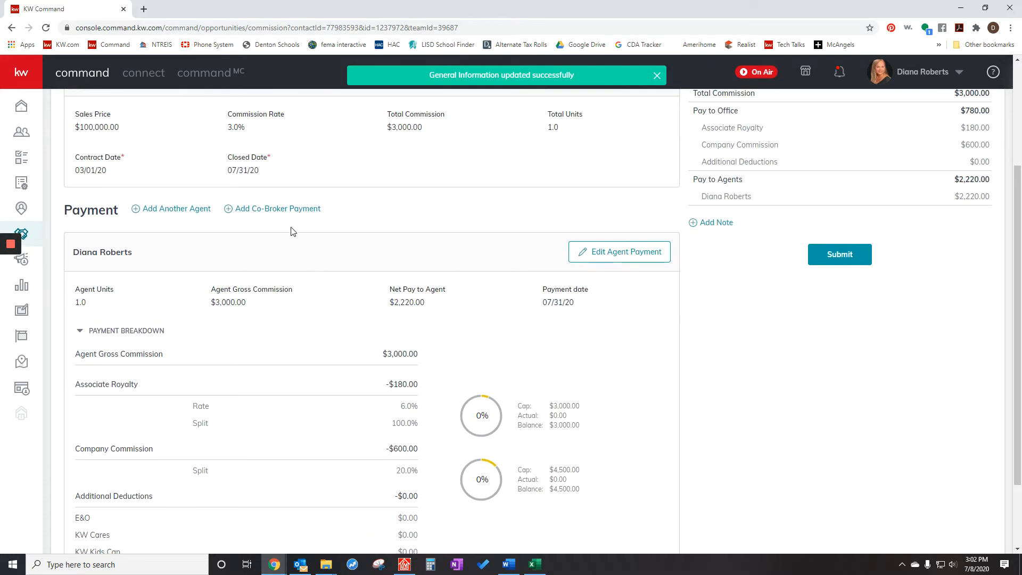
scroll(53, 299, "down", 1)
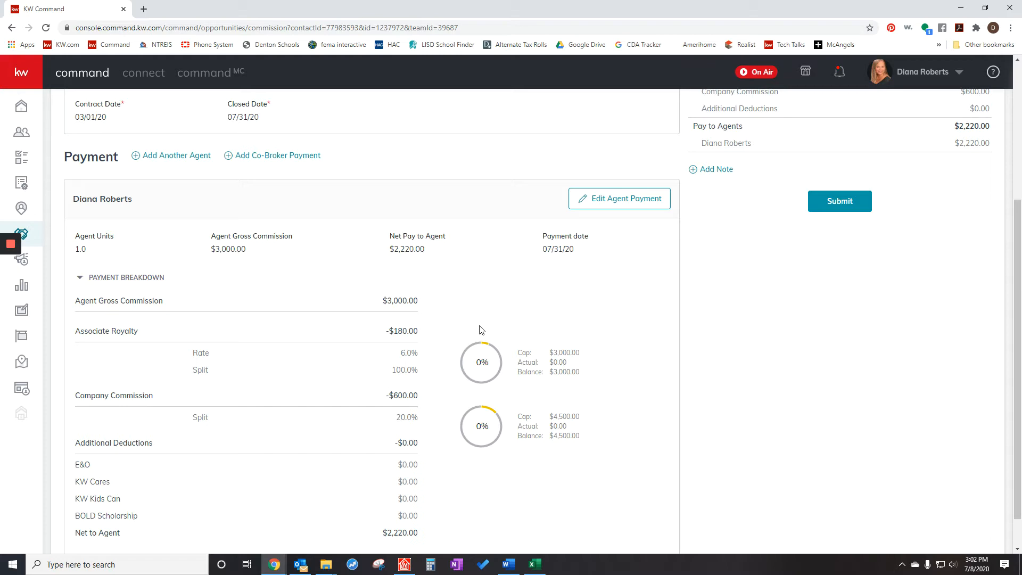
left_click(993, 73)
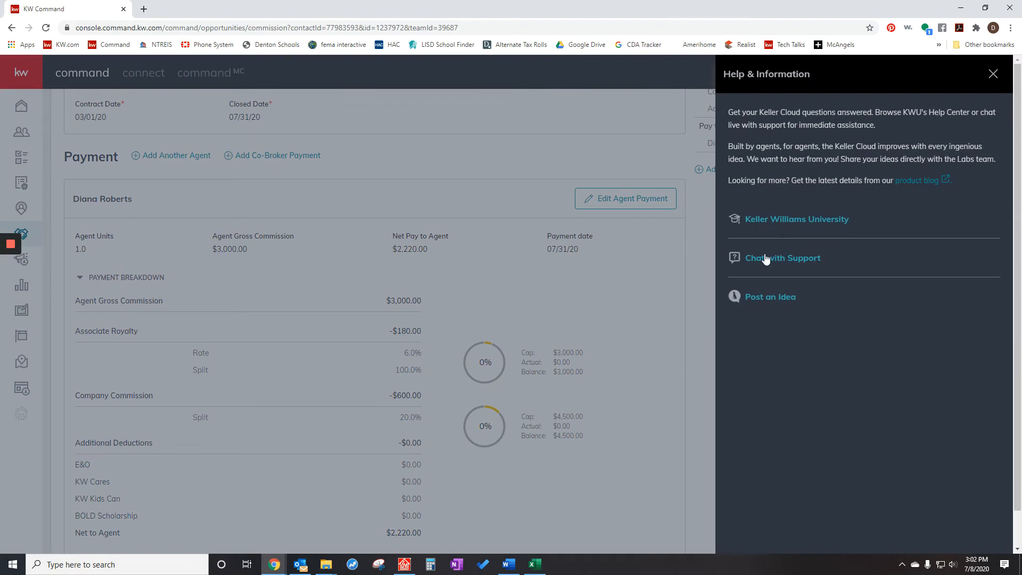
left_click(993, 73)
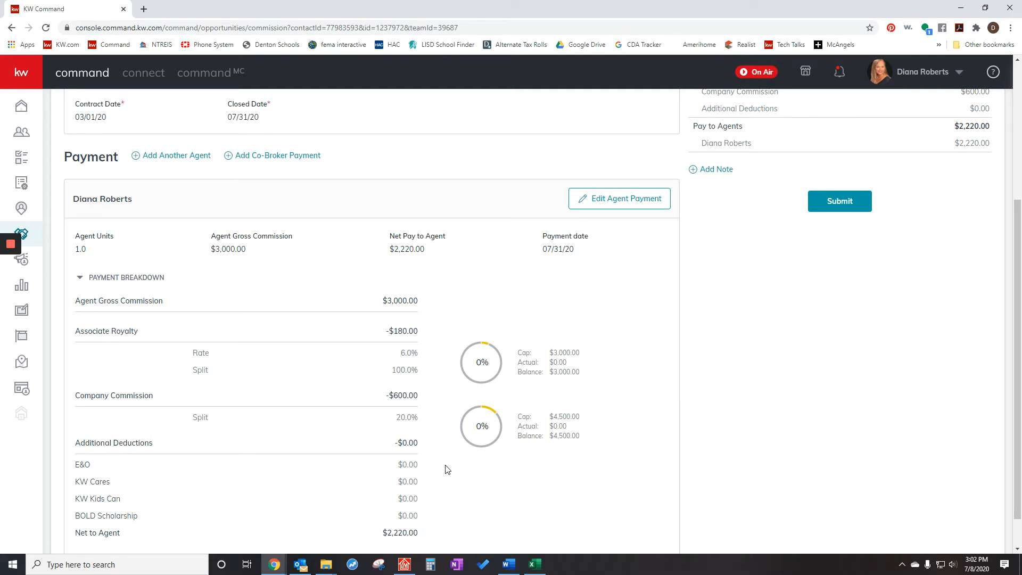
scroll(445, 452, "down", 1)
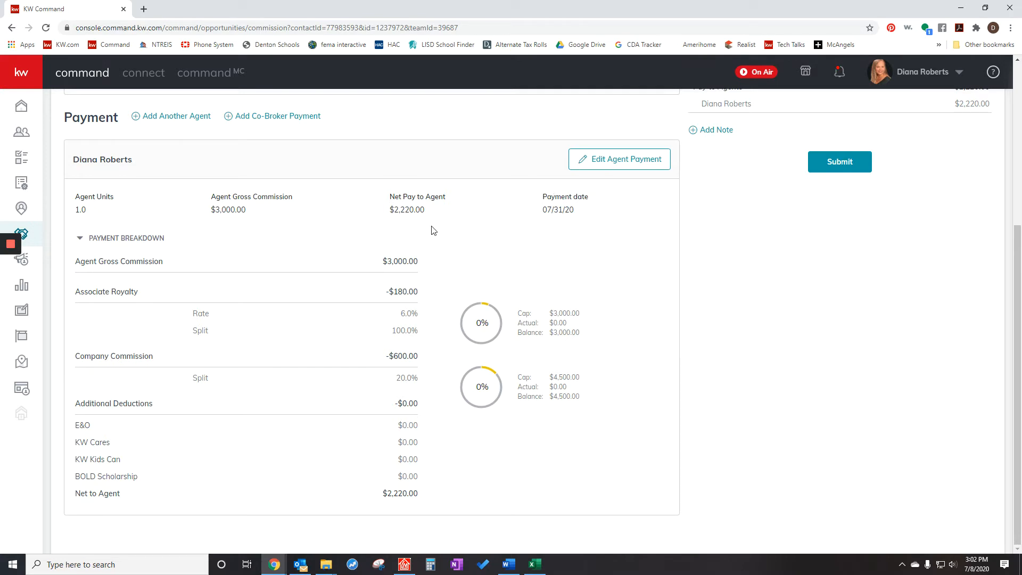
In Edit Agent Payment, start a new item under Extra Payment Options
left_click(637, 161)
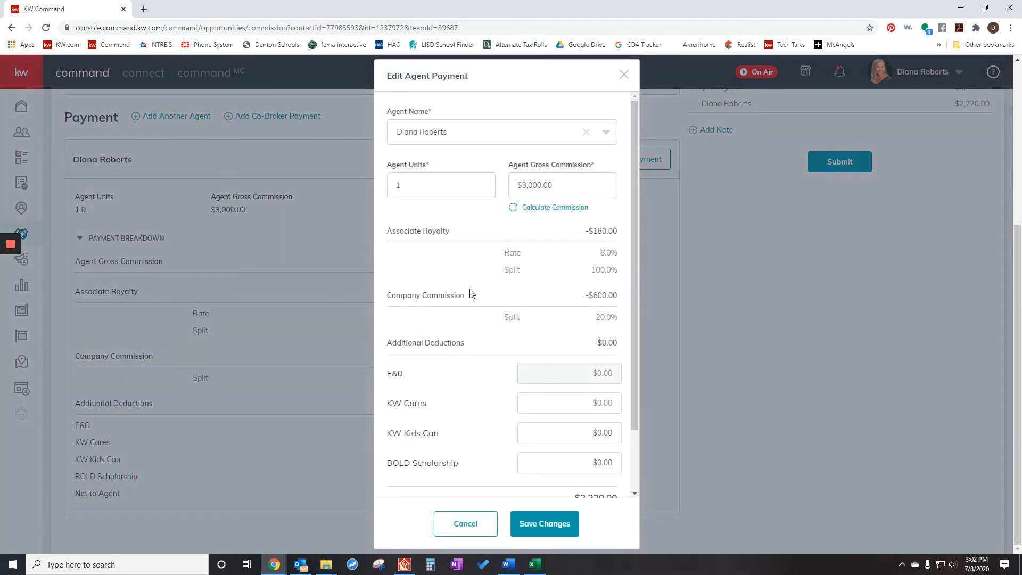
scroll(469, 293, "down", 3)
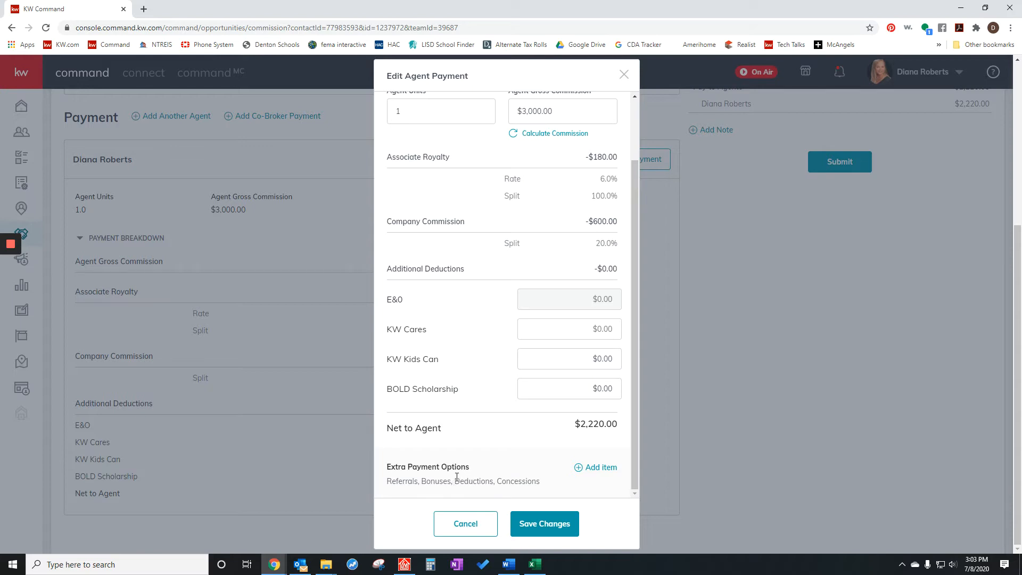
left_click_drag(454, 480, 494, 480)
left_click(527, 489)
left_click(598, 472)
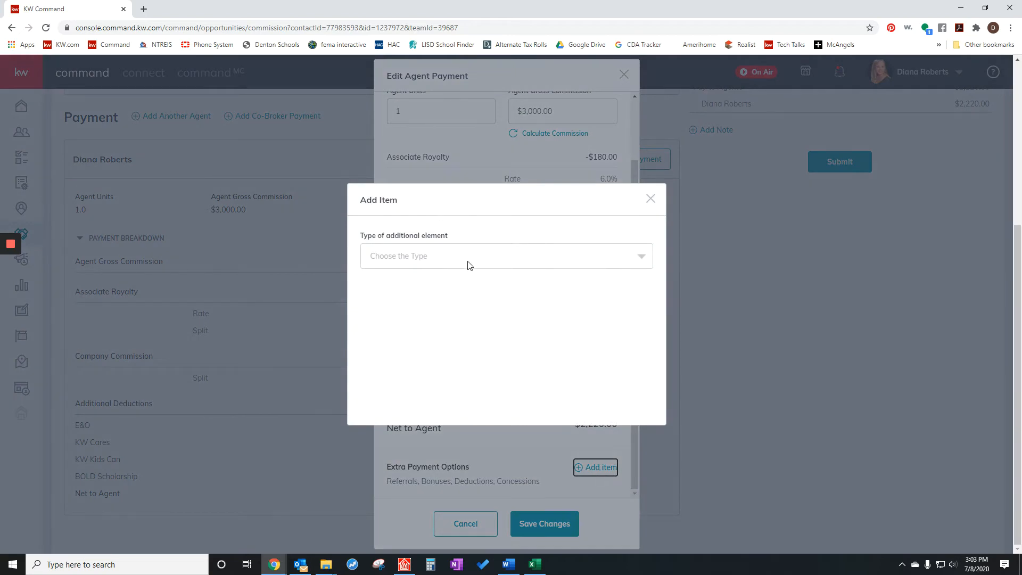
Make the new item a Deduction with amount 15 and description TF
left_click(445, 259)
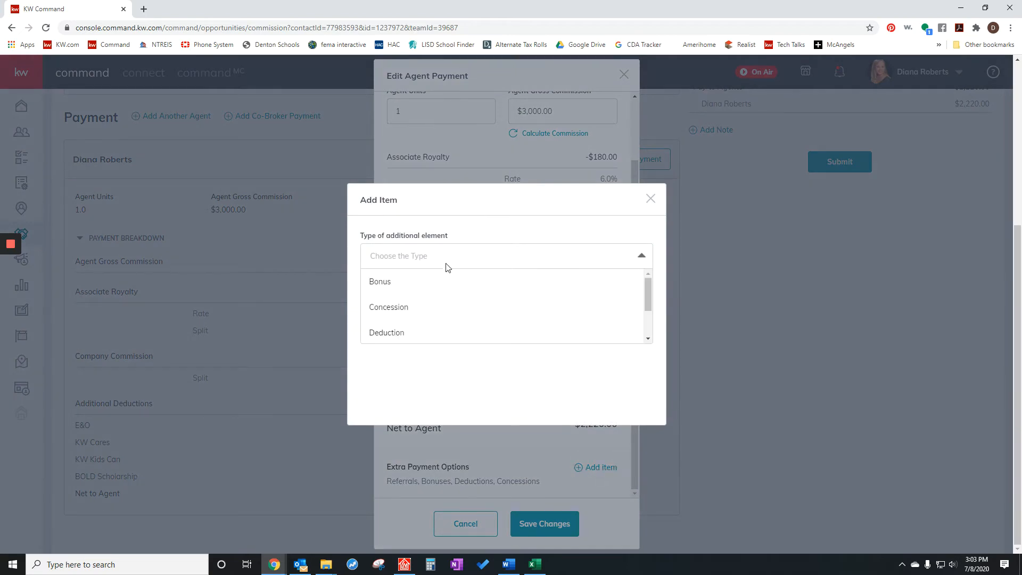
scroll(429, 330, "down", 1)
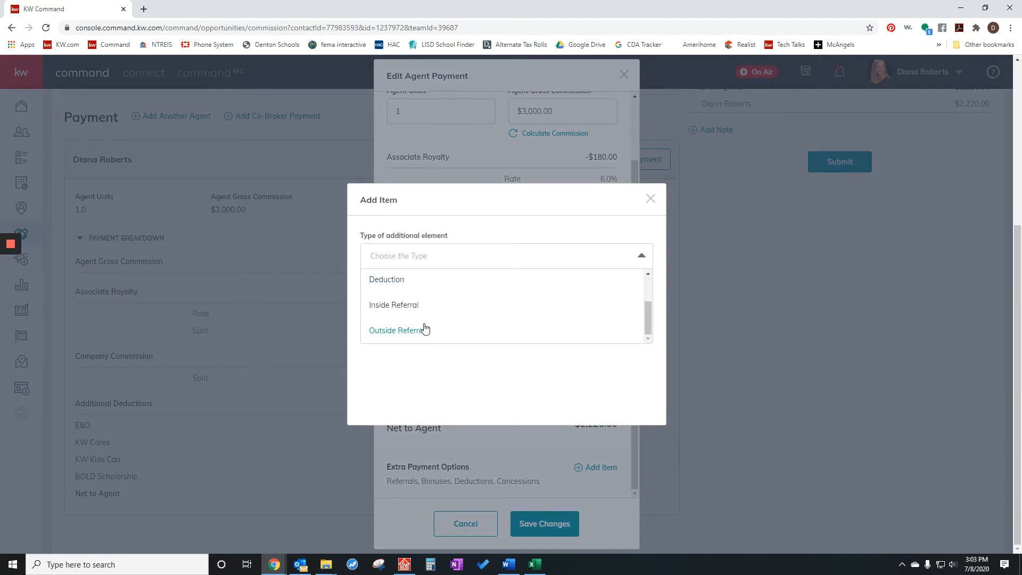
left_click(393, 281)
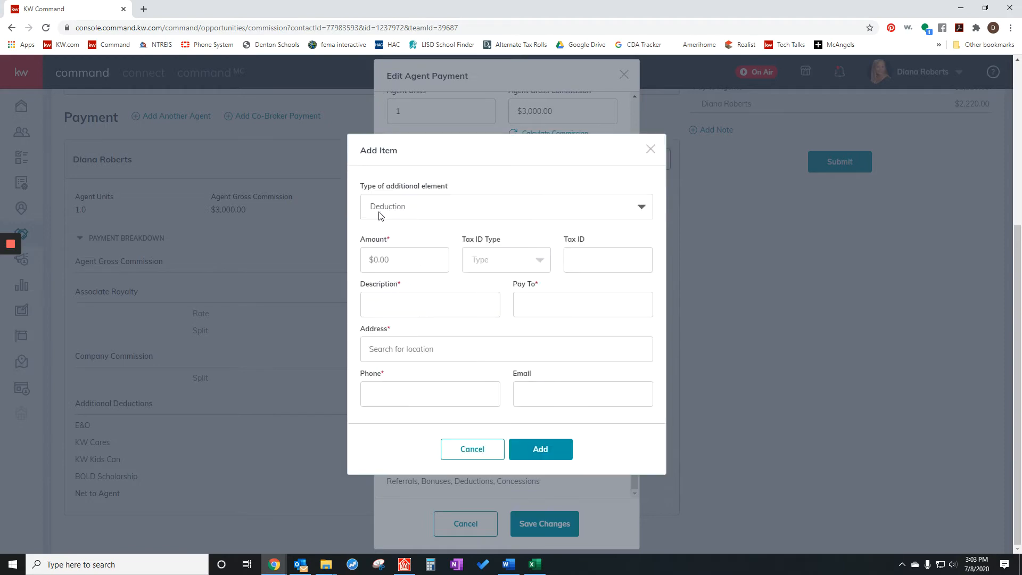
left_click(376, 261)
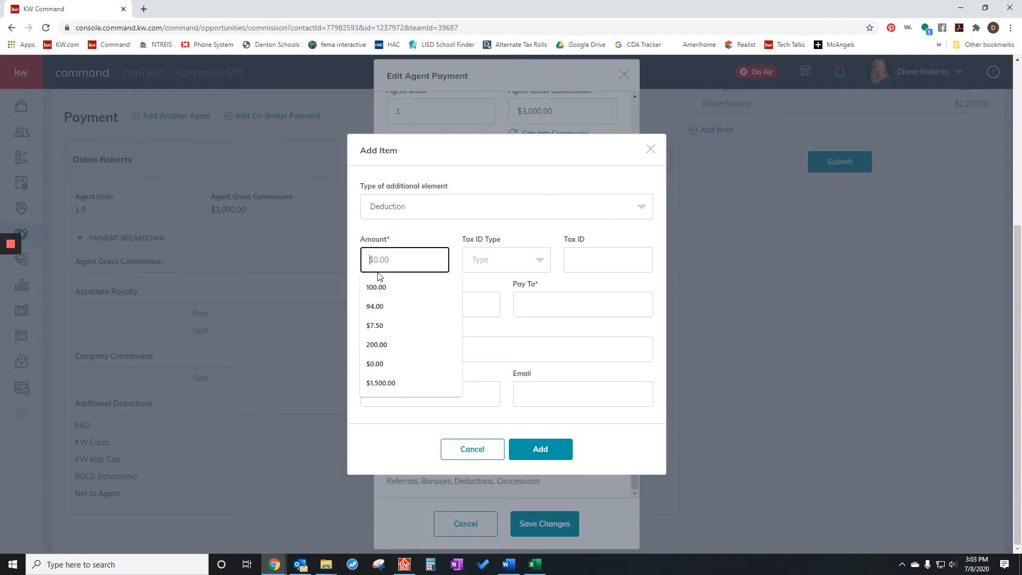
type("15")
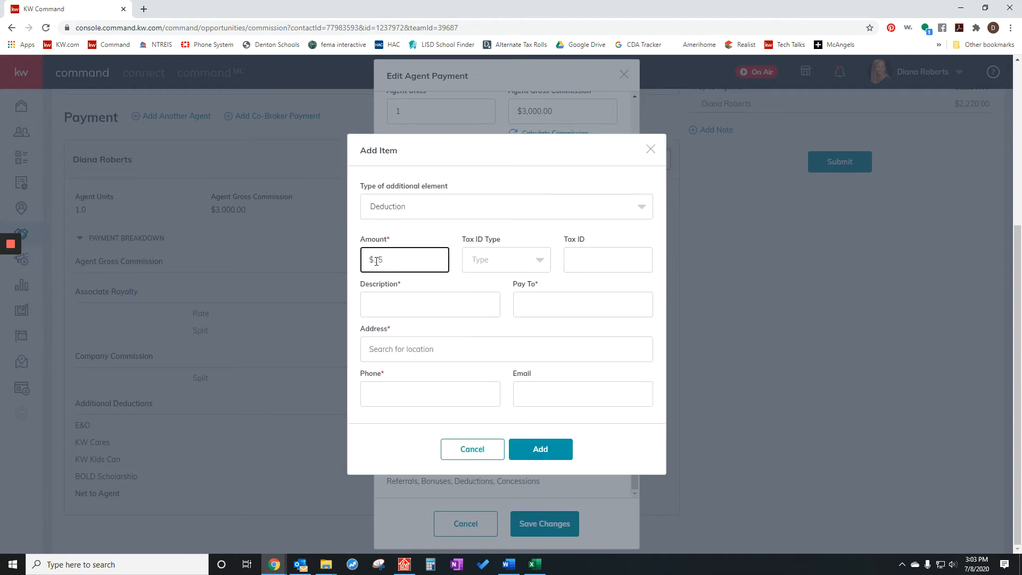
left_click(464, 301)
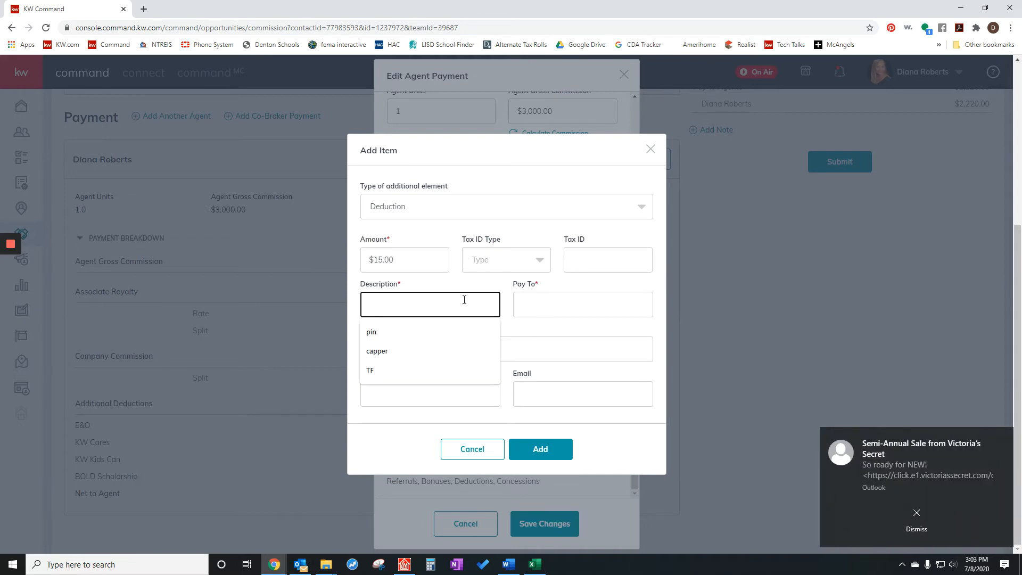
type("TF")
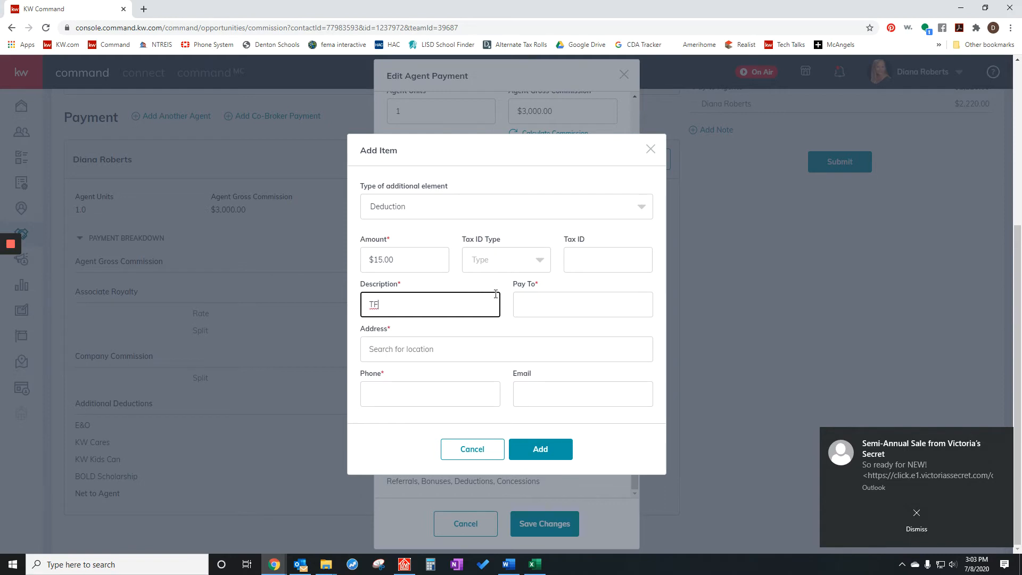
Set the deduction's payee to Keller Williams Realty, with the payee's street address and phone number
left_click(550, 305)
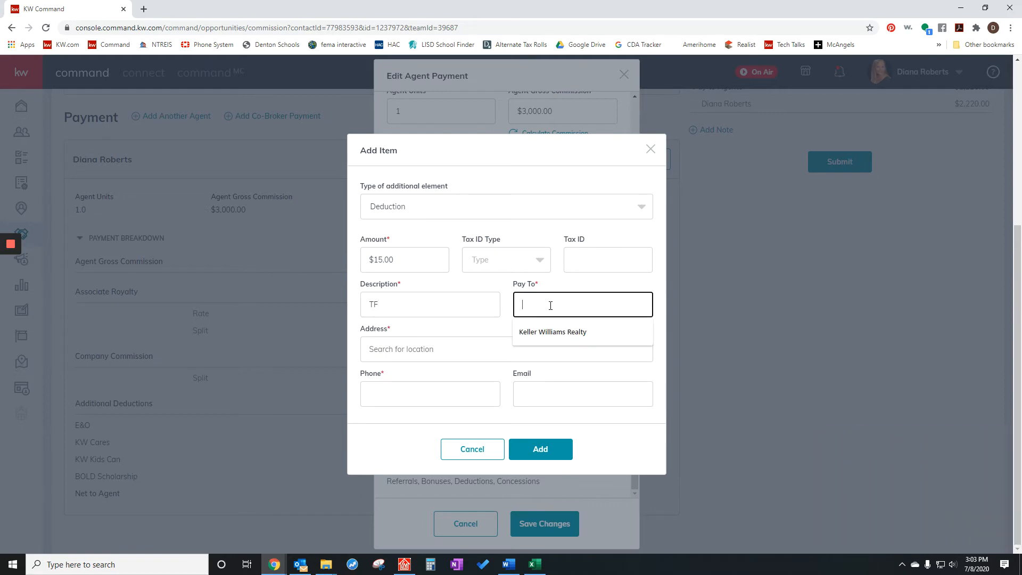
left_click(551, 333)
left_click(466, 350)
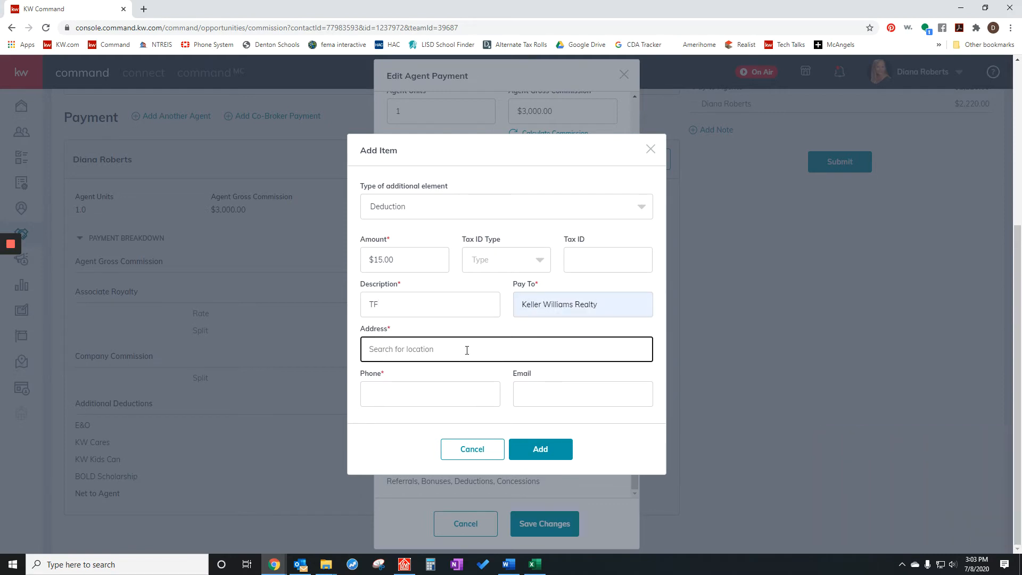
type("2434")
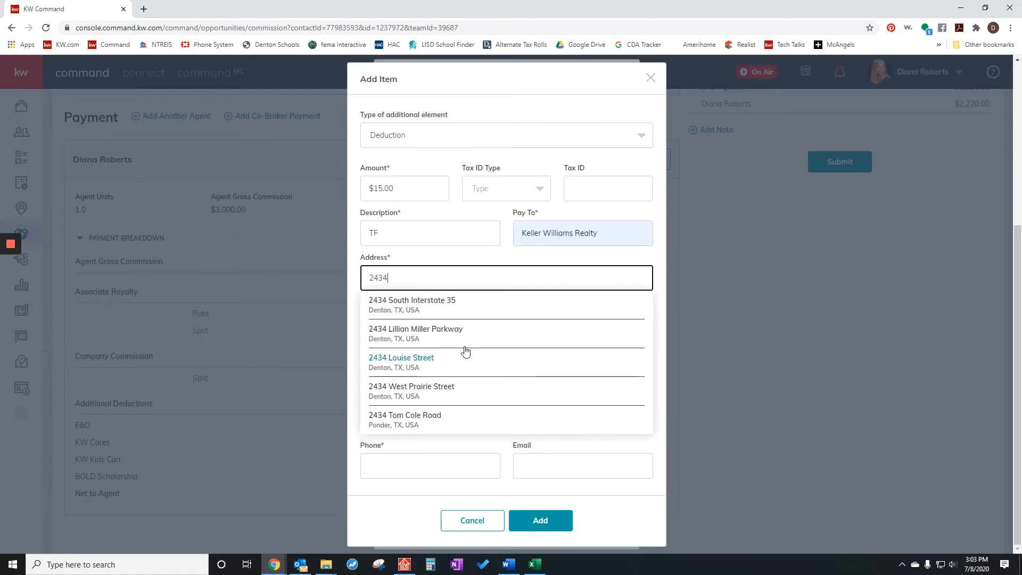
left_click(467, 328)
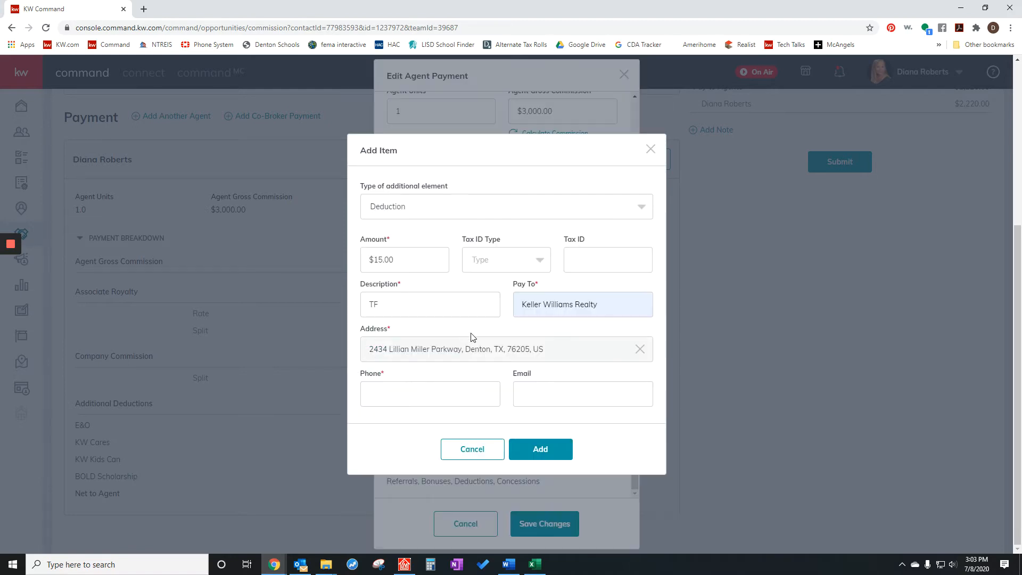
left_click(407, 387)
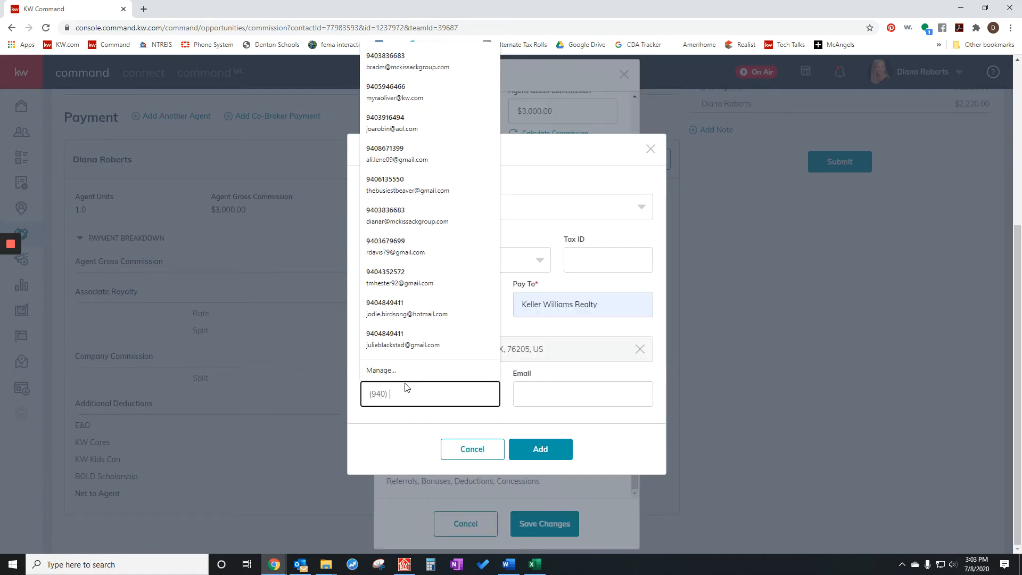
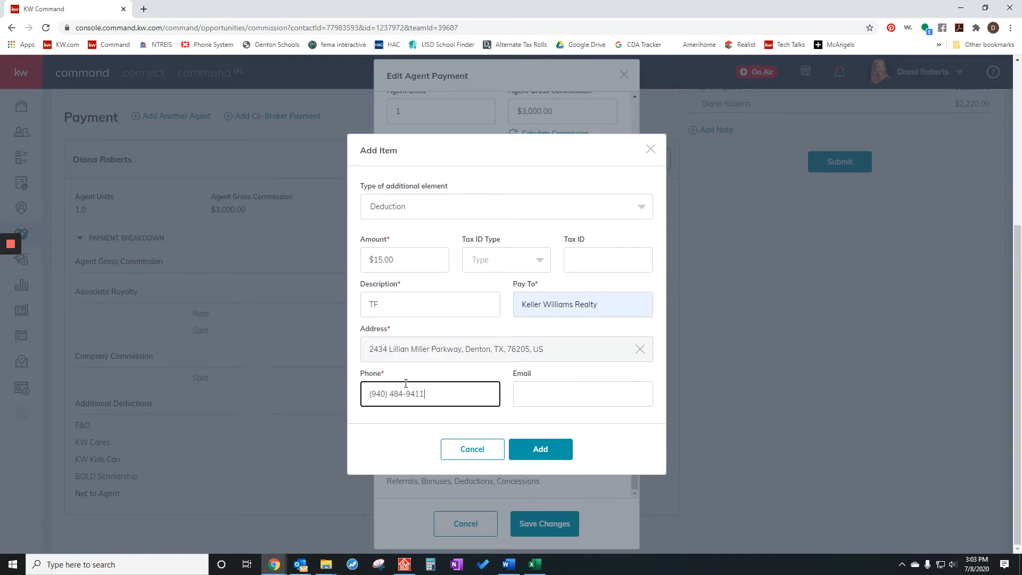
left_click(515, 414)
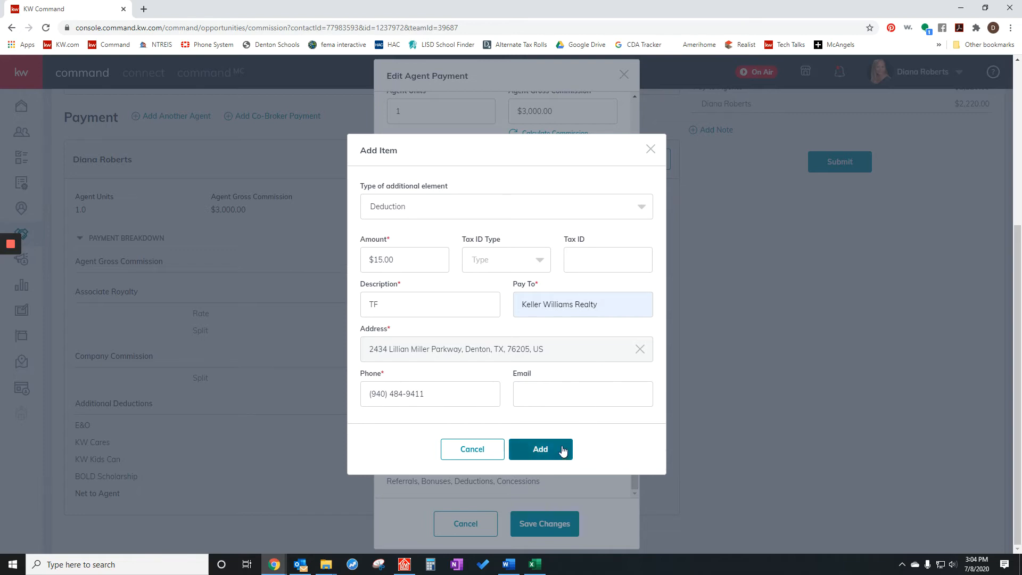
Add the $15.00 TF deduction to the agent payment and begin another extra item
left_click(543, 450)
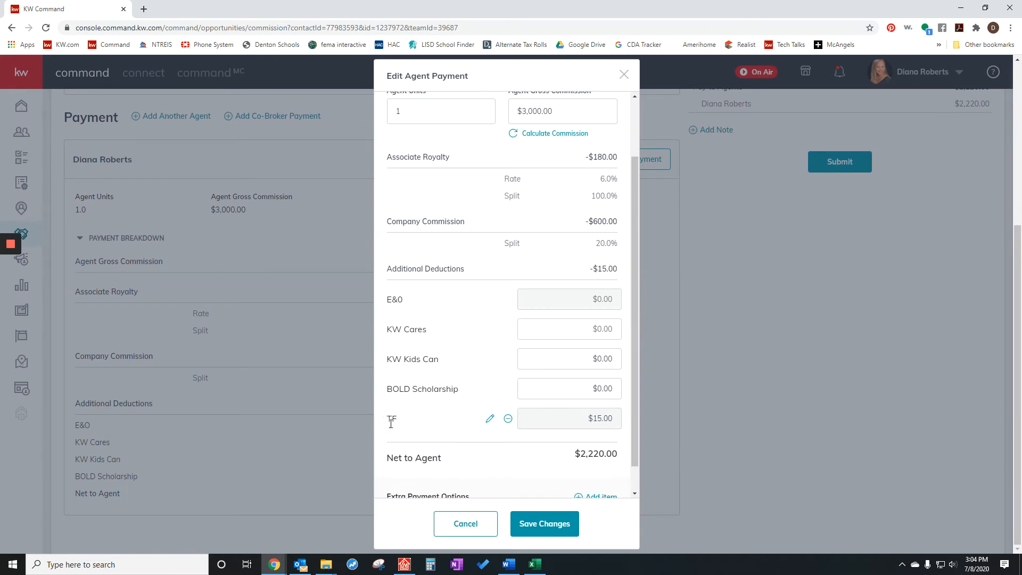
scroll(455, 393, "down", 1)
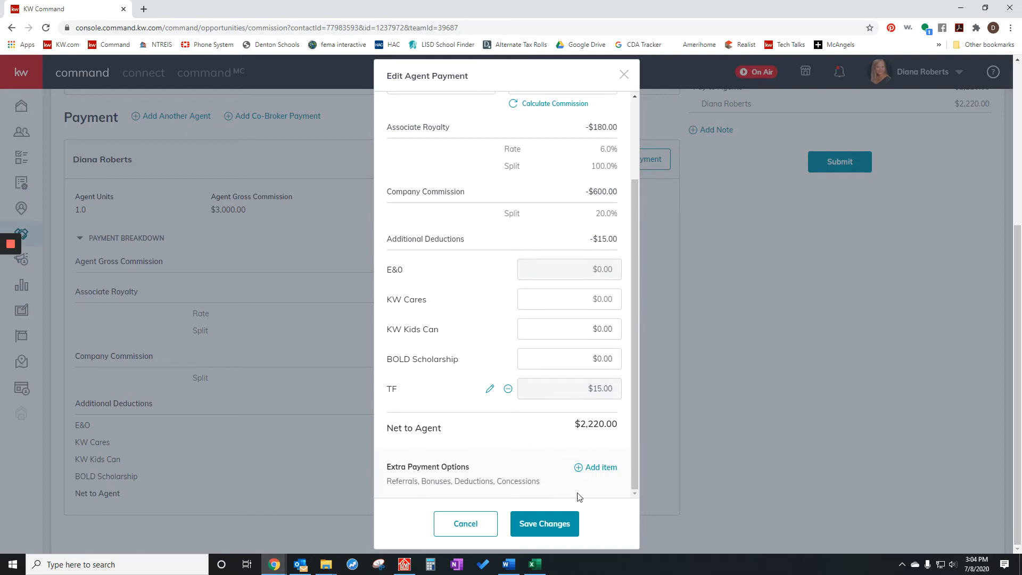
left_click(598, 472)
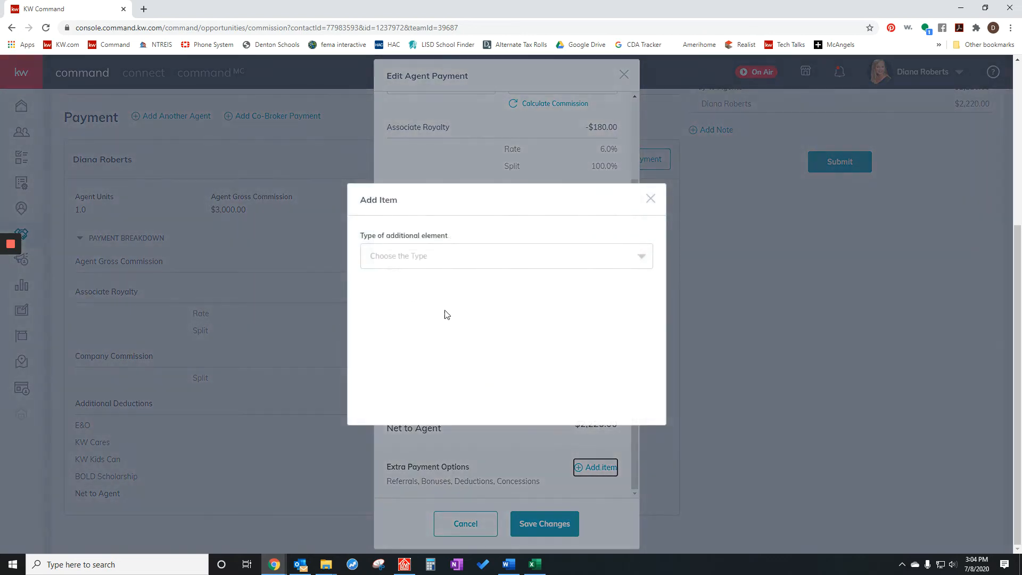
Make the new item an Outside Referral at 10% for $300.00, with EIN as tax ID type
left_click(413, 258)
scroll(452, 327, "down", 2)
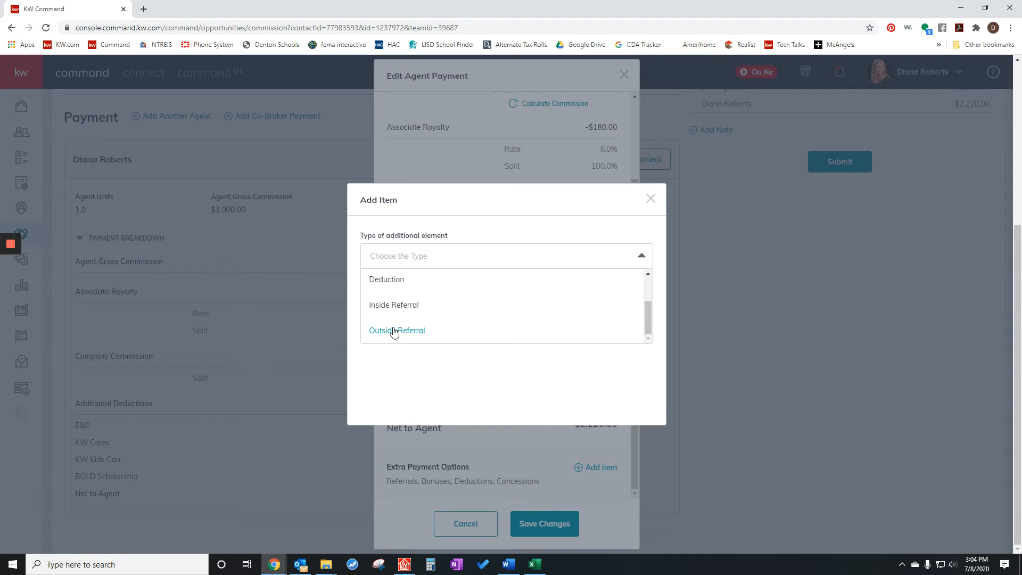
left_click(394, 331)
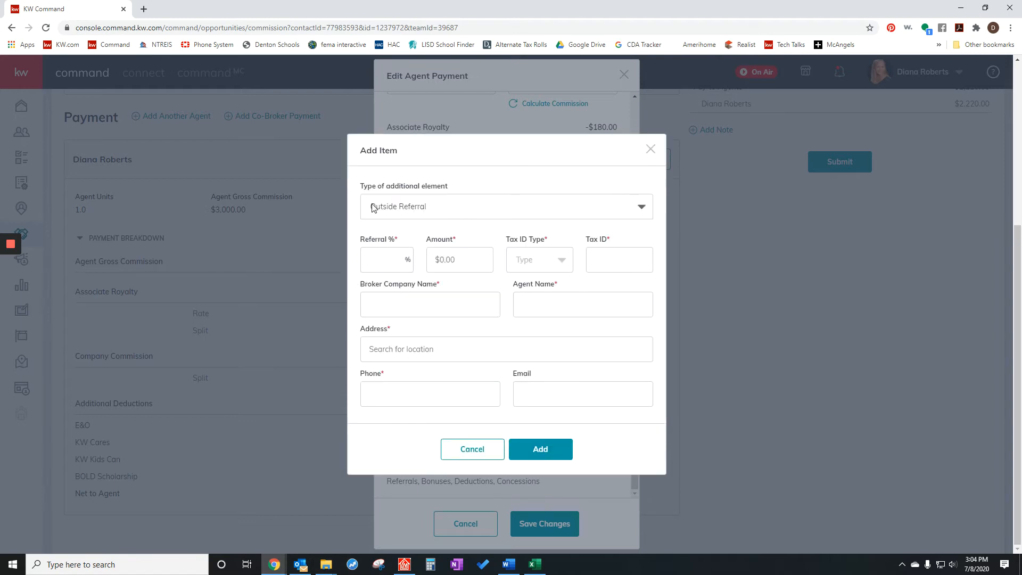
left_click(368, 258)
left_click(458, 259)
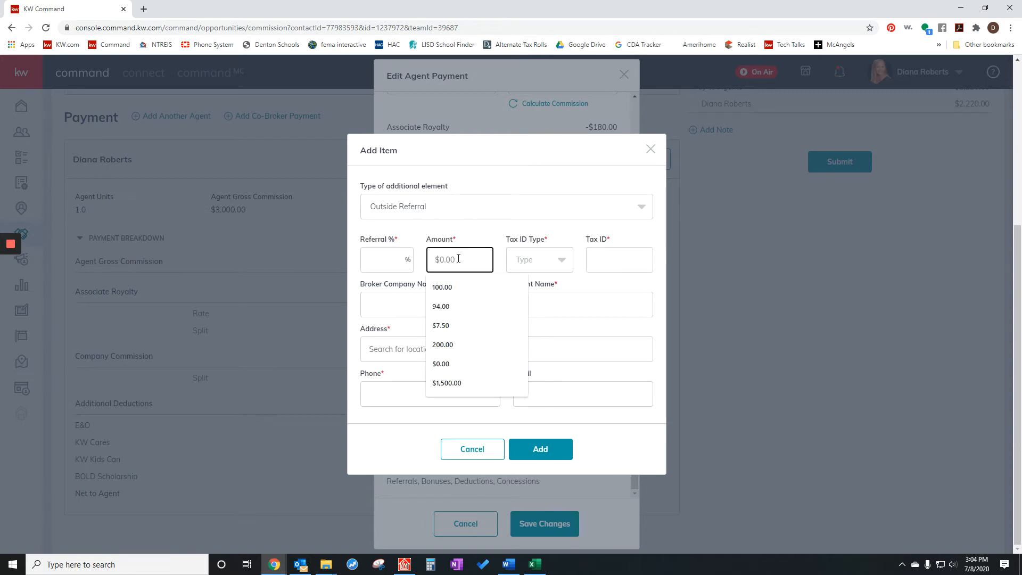
type("300")
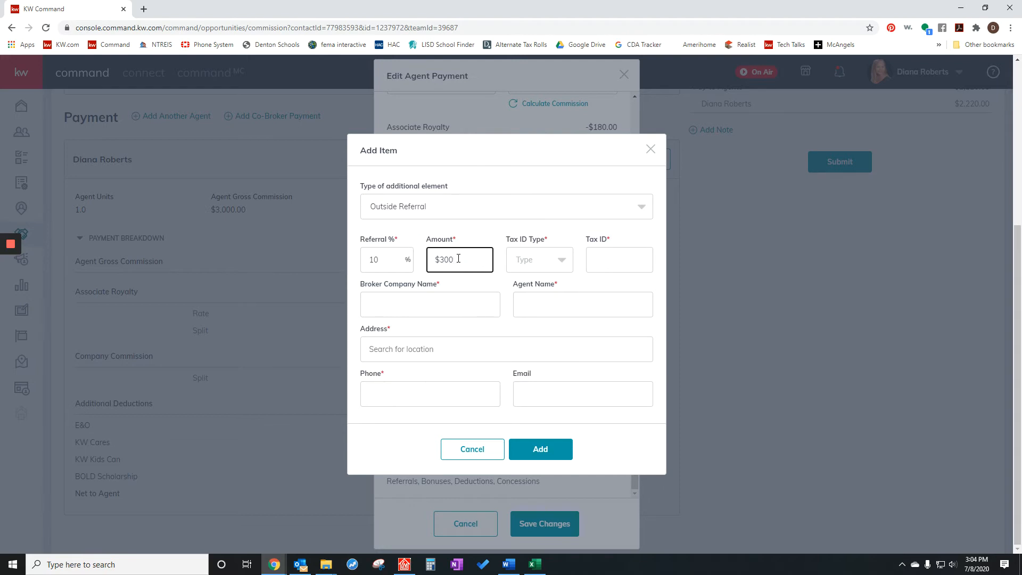
left_click(487, 236)
left_click(519, 265)
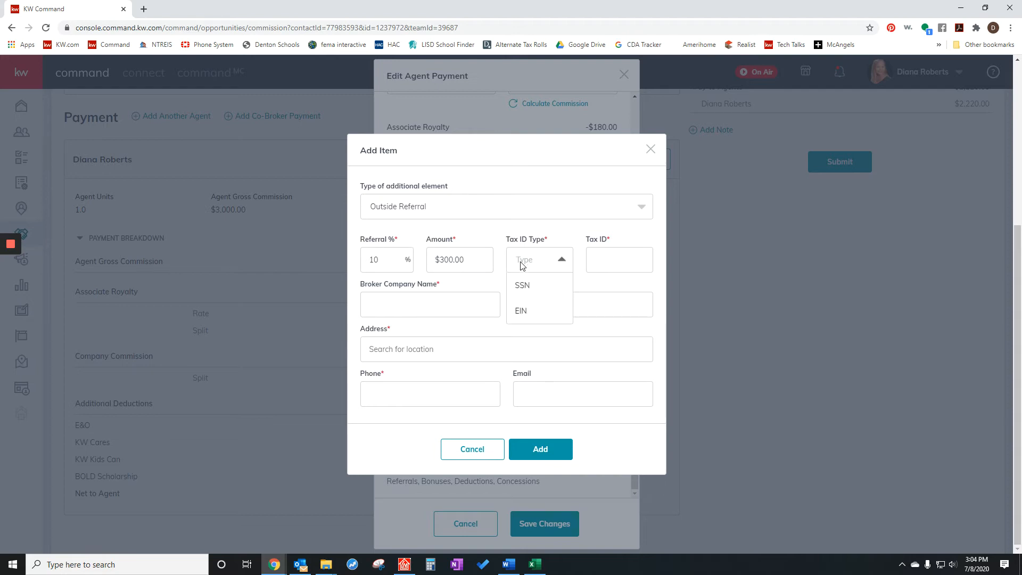
left_click(534, 310)
left_click(607, 260)
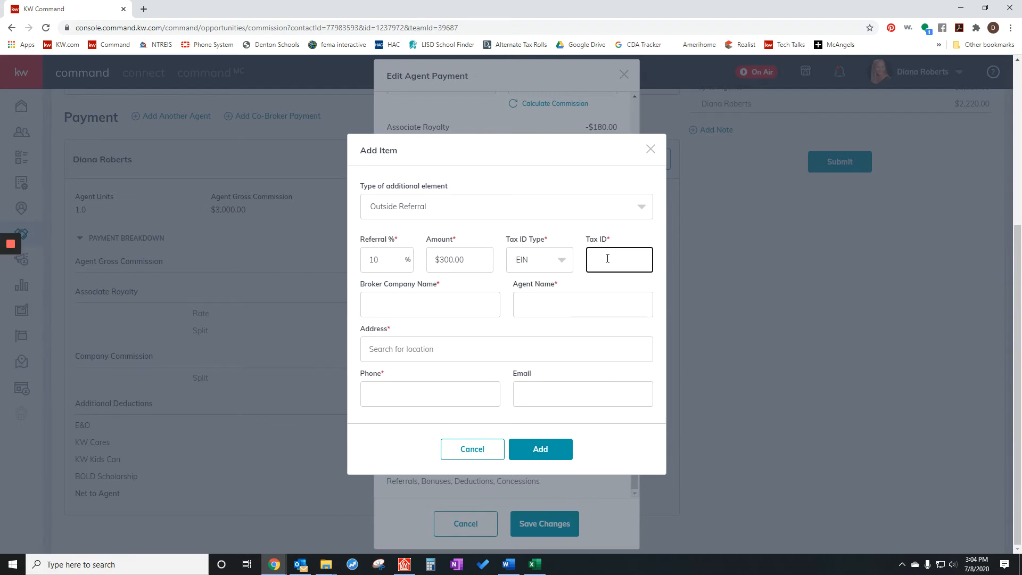
Enter the referral's EIN tax ID and set the broker company to Keller Williams Realty
left_click(494, 305)
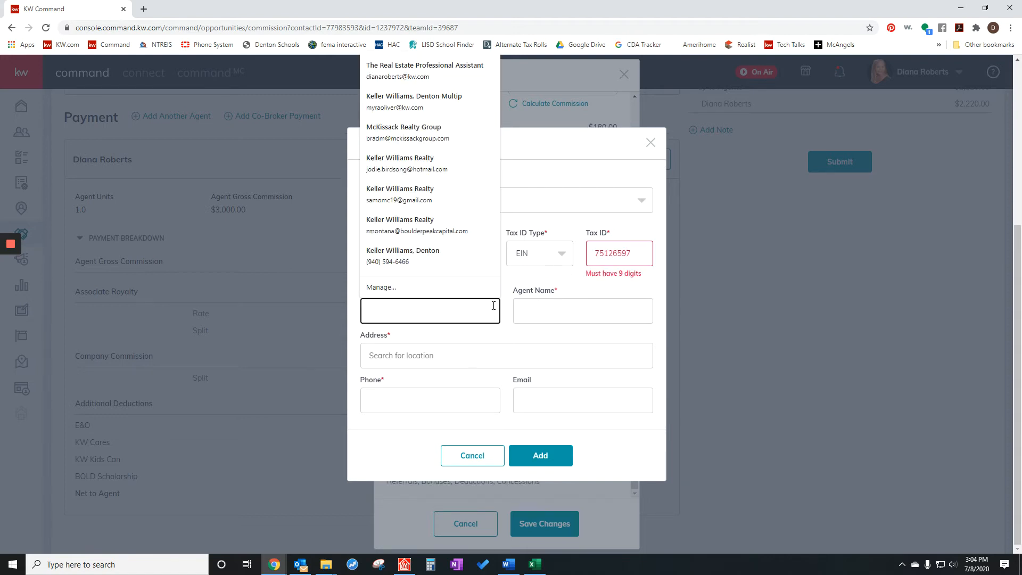
left_click(644, 255)
type("7")
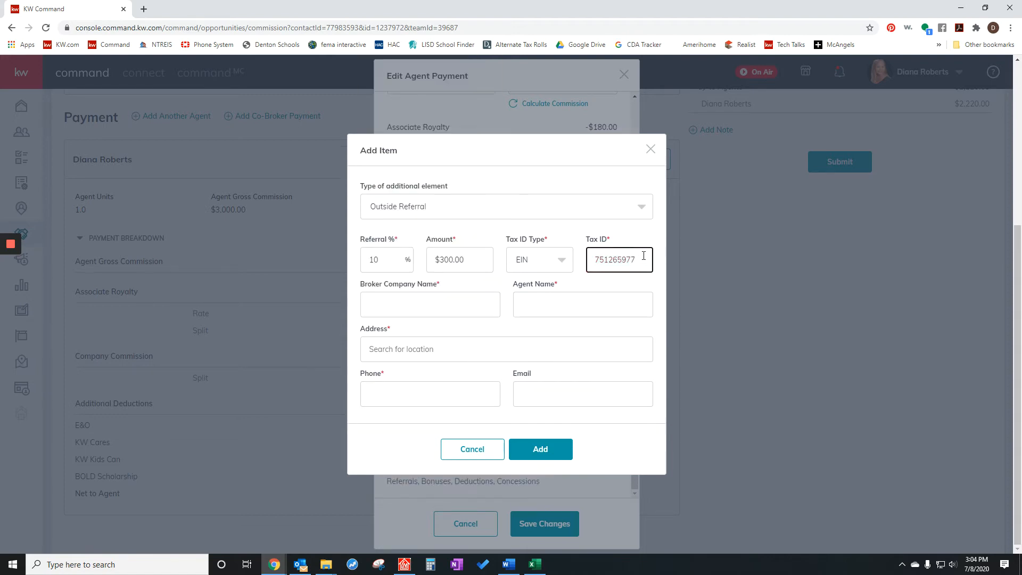
left_click(429, 302)
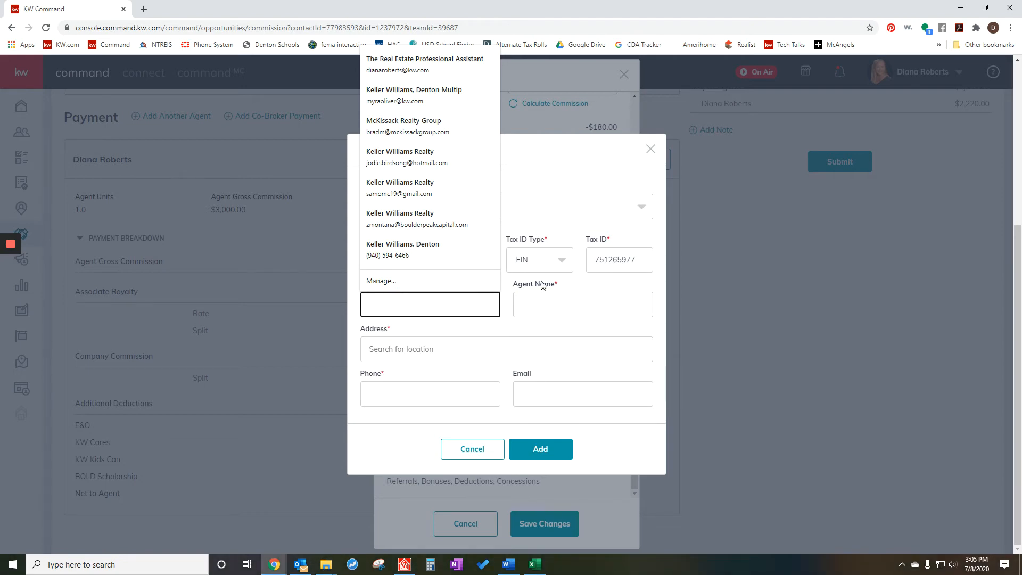
left_click(508, 334)
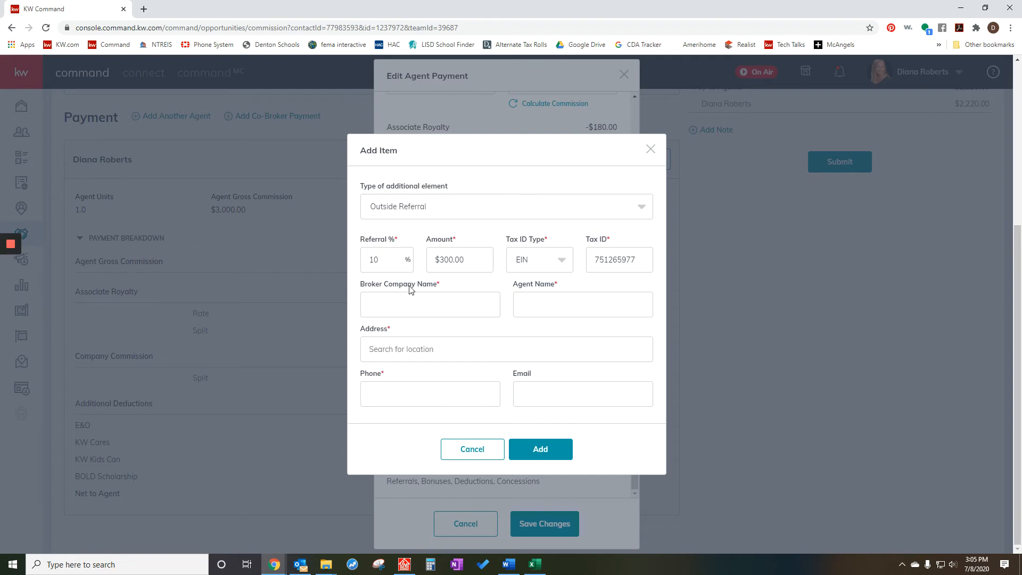
left_click(429, 310)
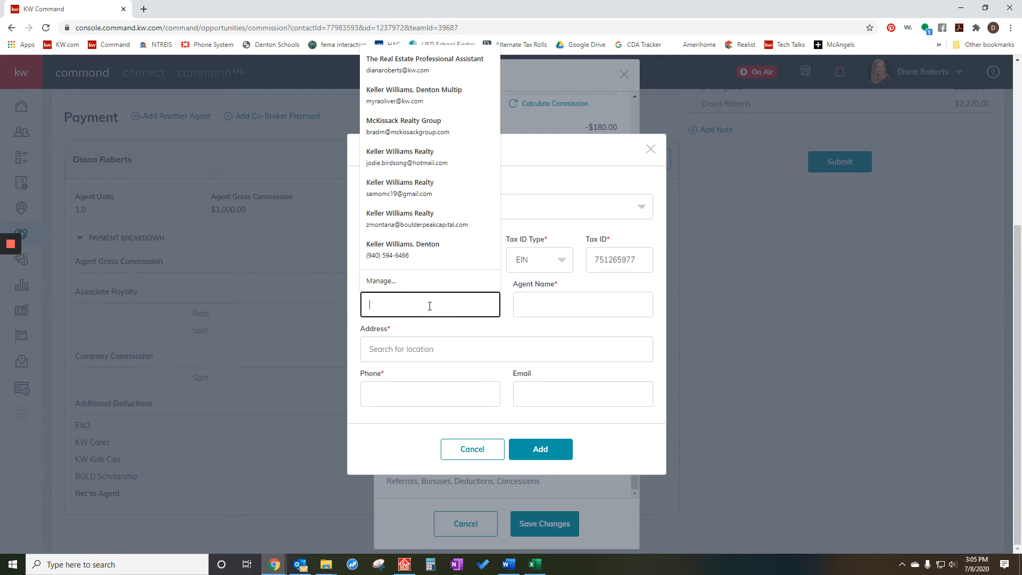
type("Keller Williams Rea")
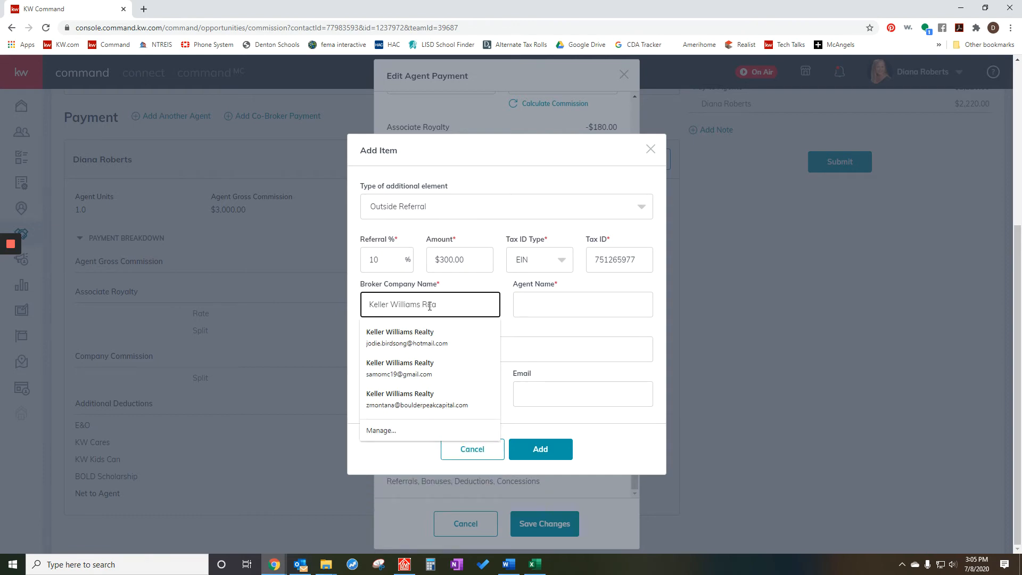
type("lalty")
key("Tab")
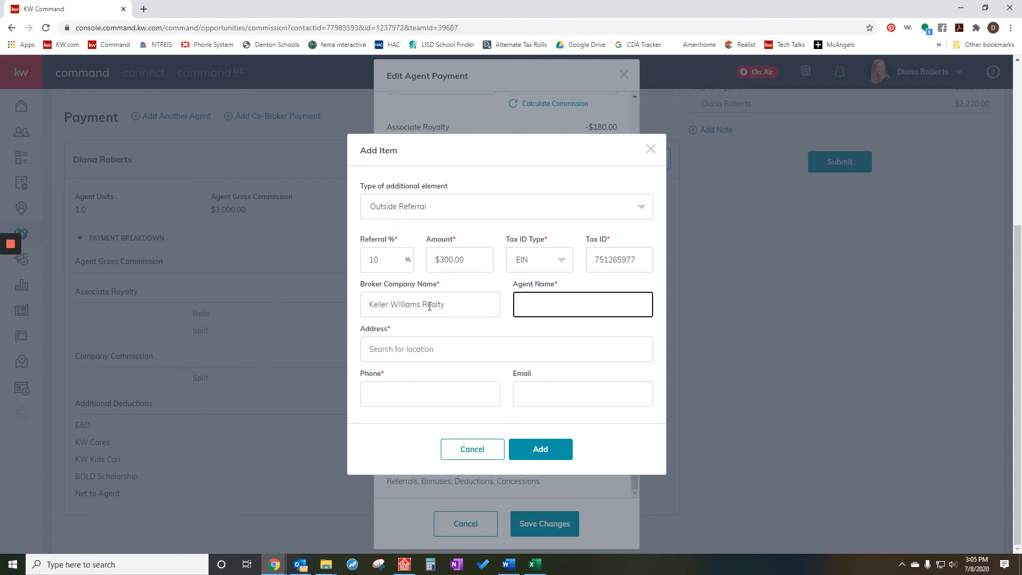
Fill in the referring agent's name, pick their suggested address, and enter their phone number
type("Jane Doe")
left_click(415, 358)
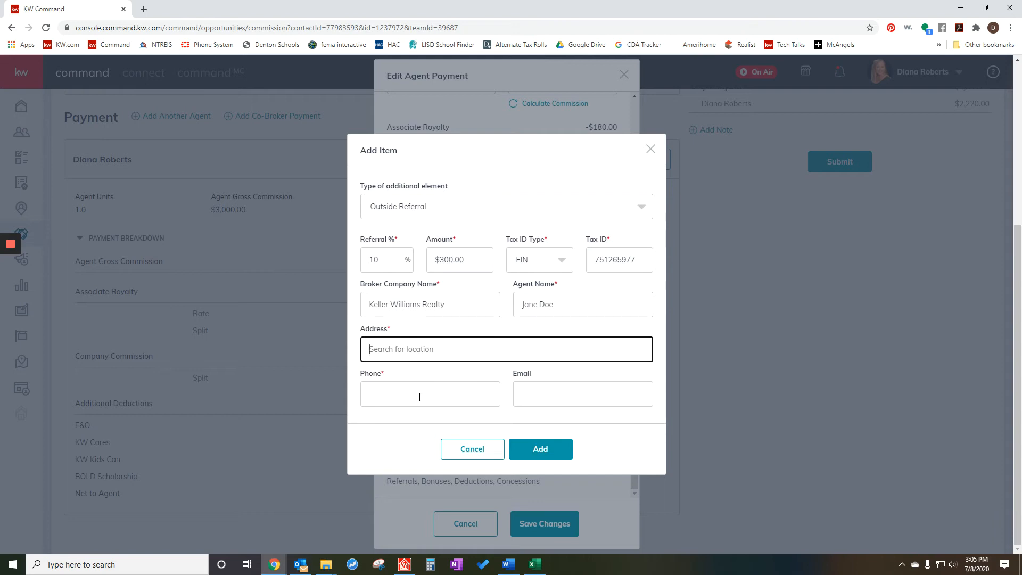
type("2434")
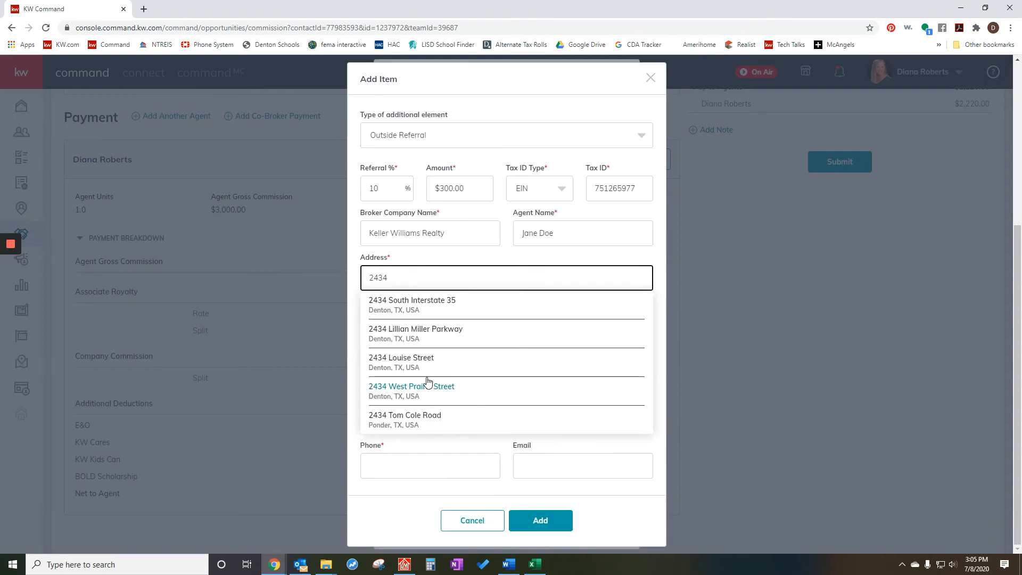
left_click(427, 394)
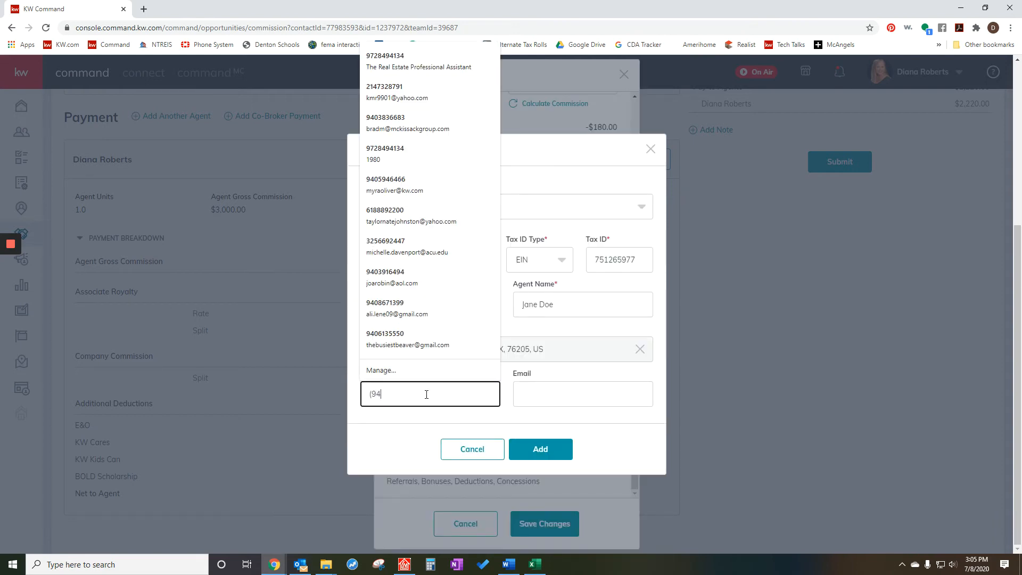
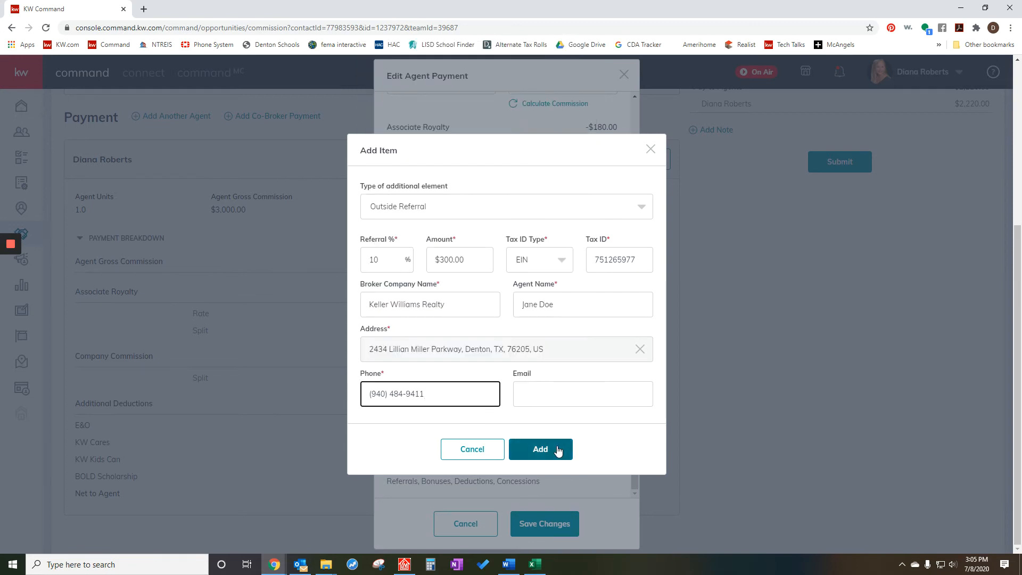
Add the $300.00 outside referral to the payment and begin another extra payment item
left_click(540, 449)
scroll(474, 411, "up", 1)
scroll(474, 411, "up", 4)
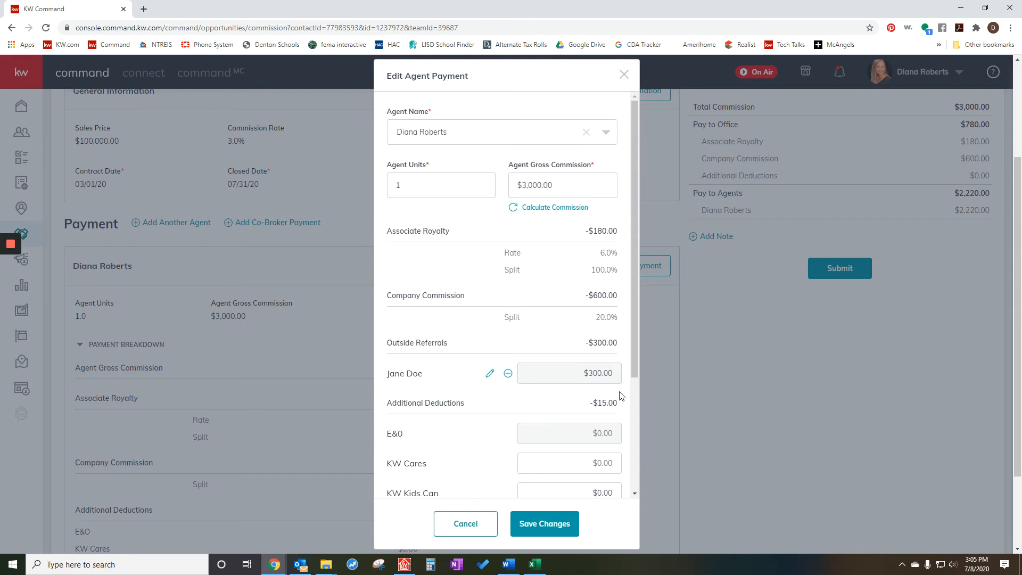
scroll(390, 314, "down", 3)
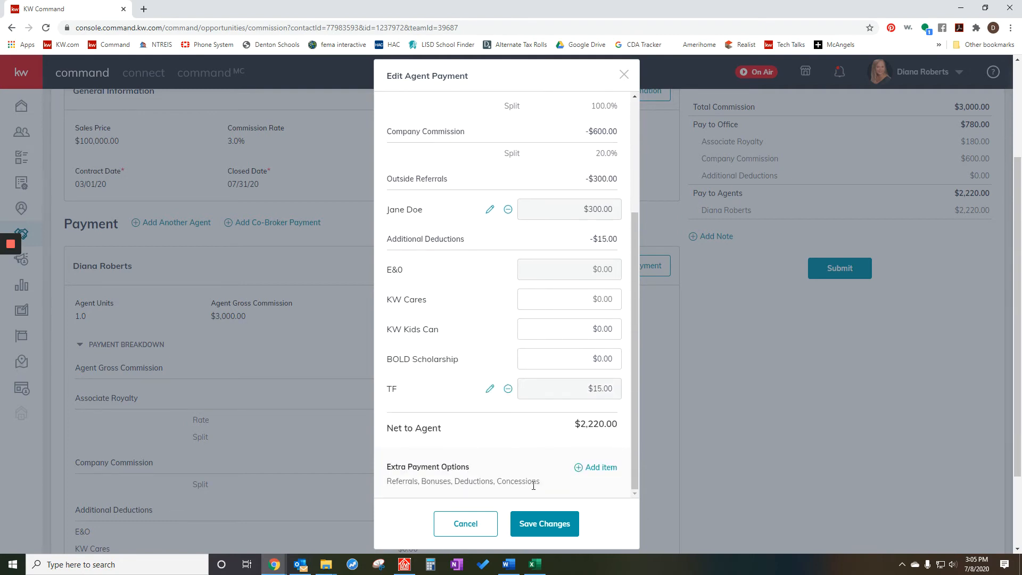
left_click(593, 468)
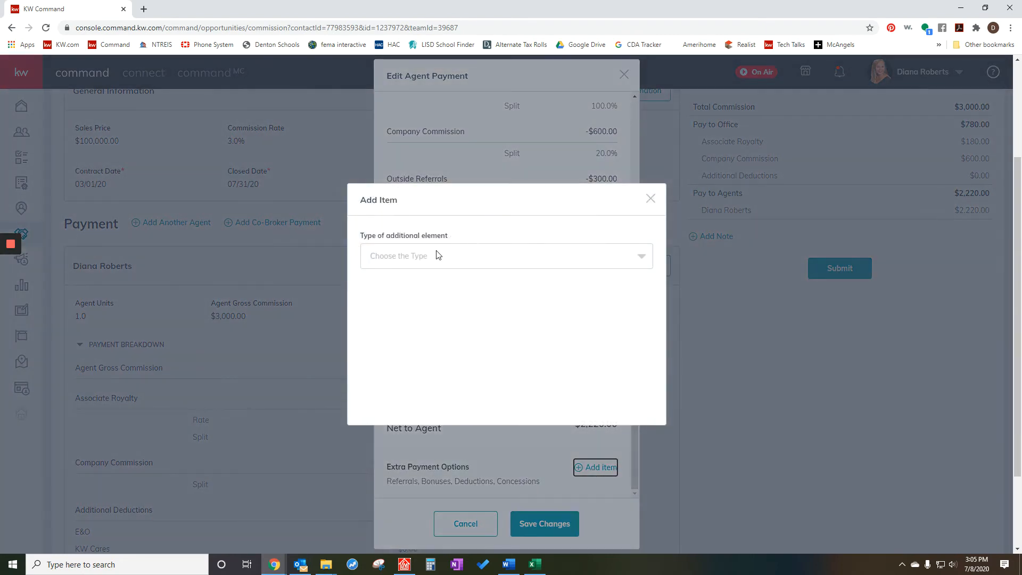
Add a Bonus item of $1,000 to the agent's extra payments
left_click(436, 256)
left_click(392, 289)
left_click(426, 312)
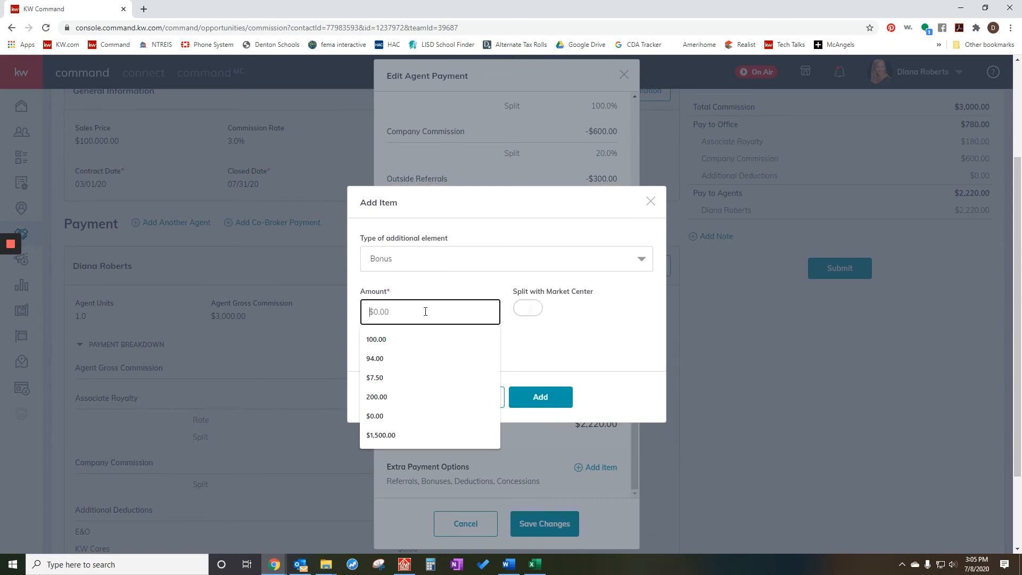
type("1000")
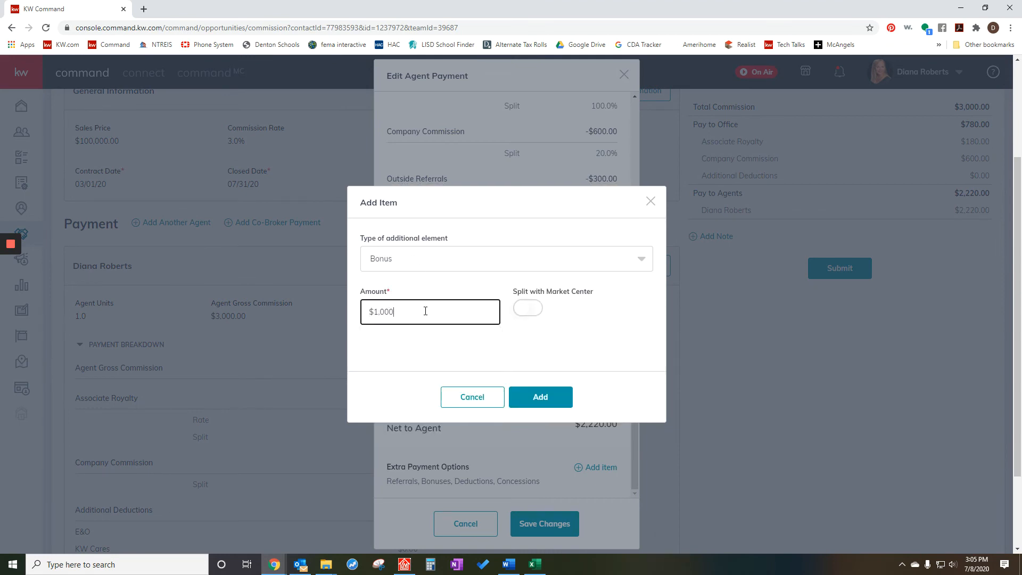
left_click(540, 397)
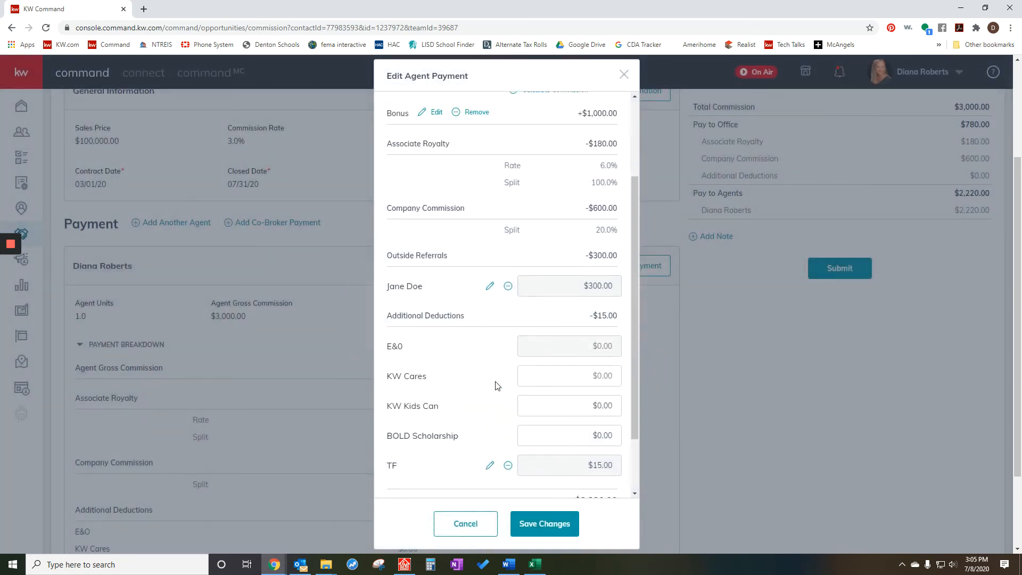
scroll(494, 385, "up", 1)
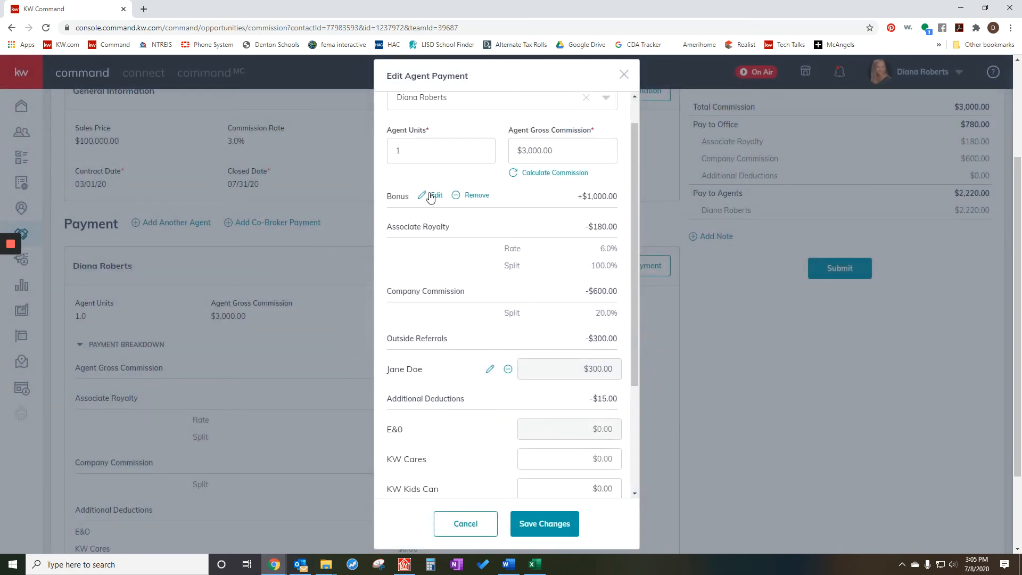
scroll(420, 186, "up", 1)
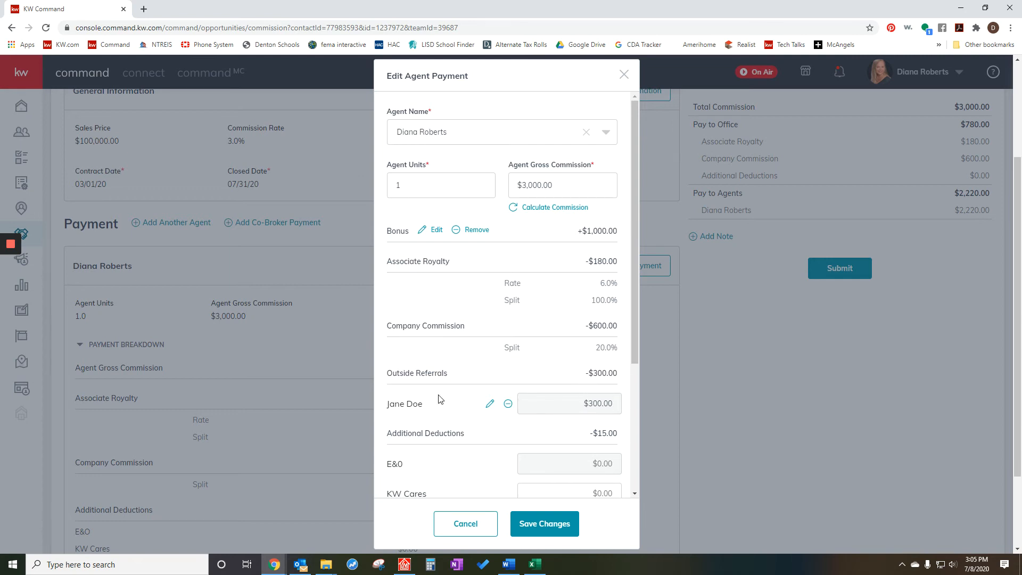
scroll(442, 400, "down", 3)
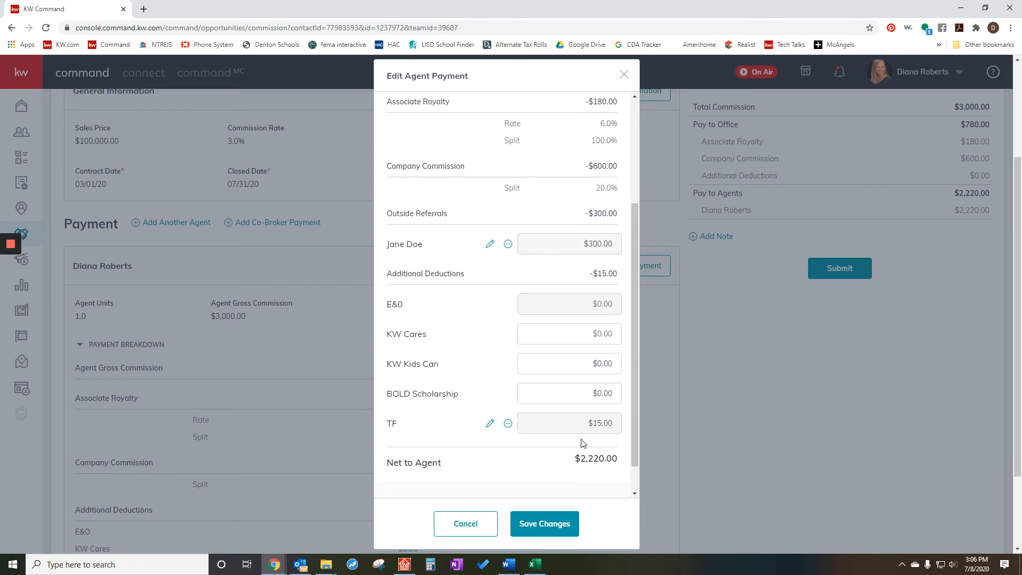
scroll(581, 444, "down", 2)
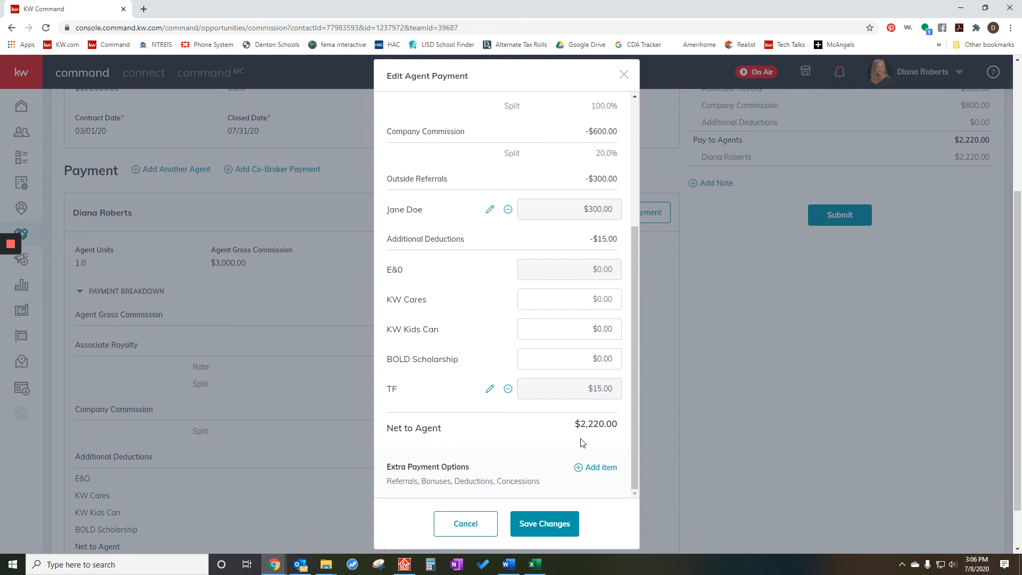
Start a new Deduction item of $550 described as Seller Credit
left_click(596, 467)
left_click(423, 255)
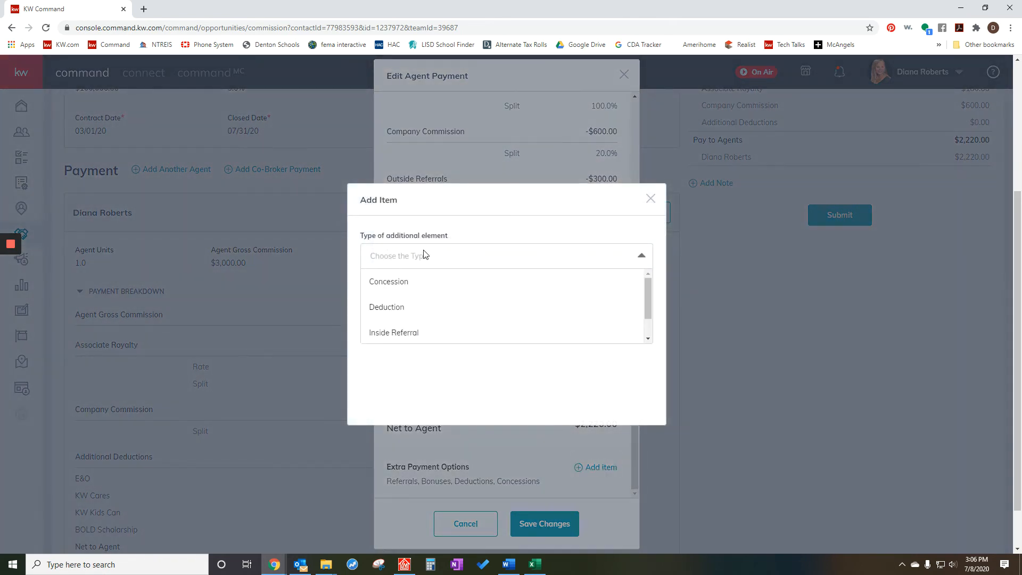
left_click(387, 307)
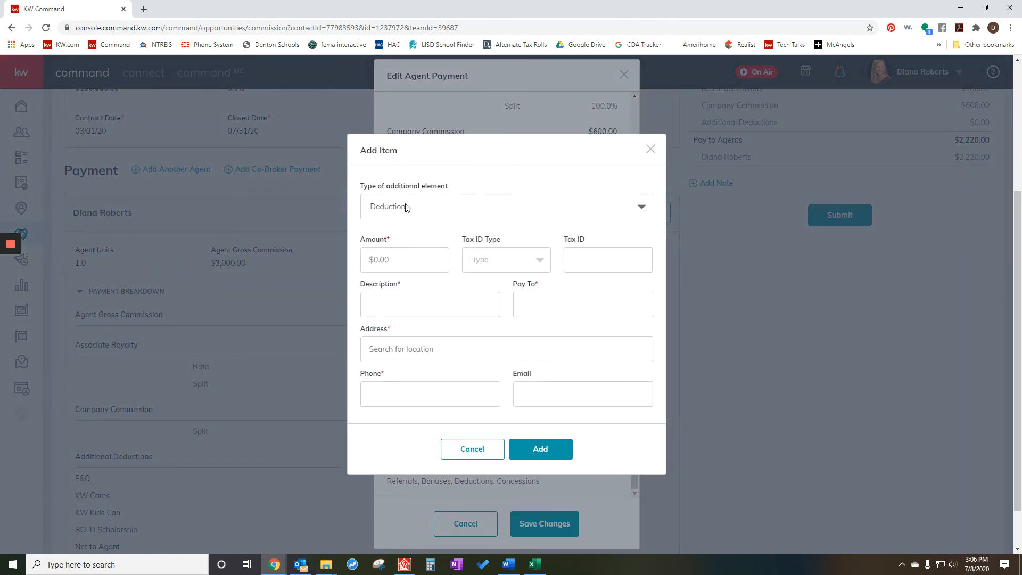
left_click(393, 262)
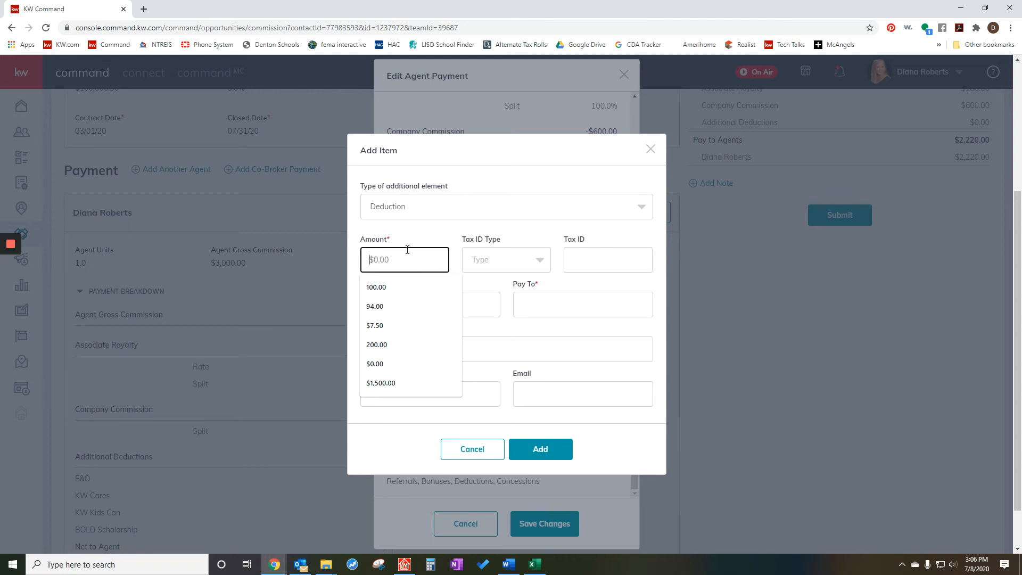
type("550")
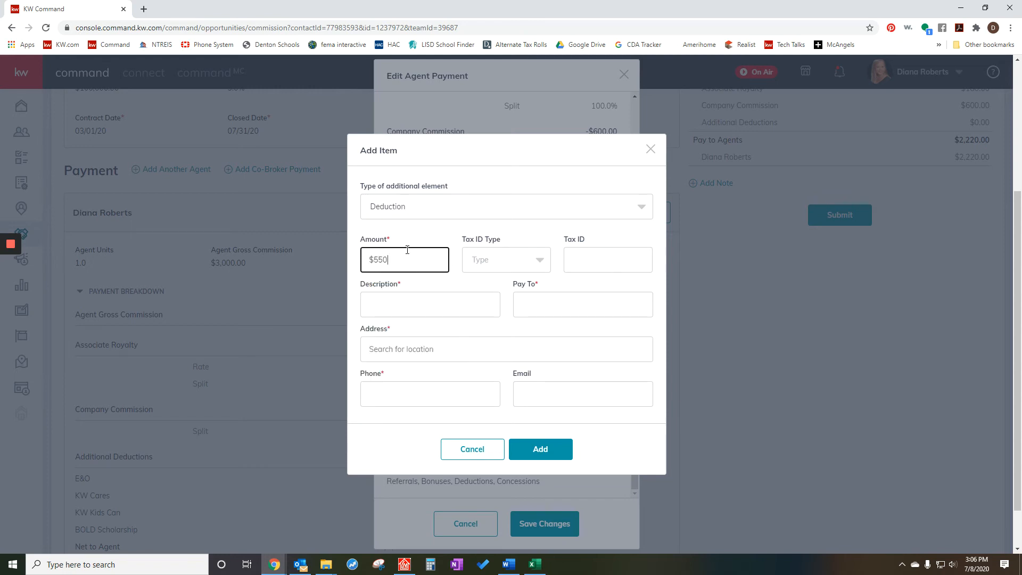
left_click(425, 300)
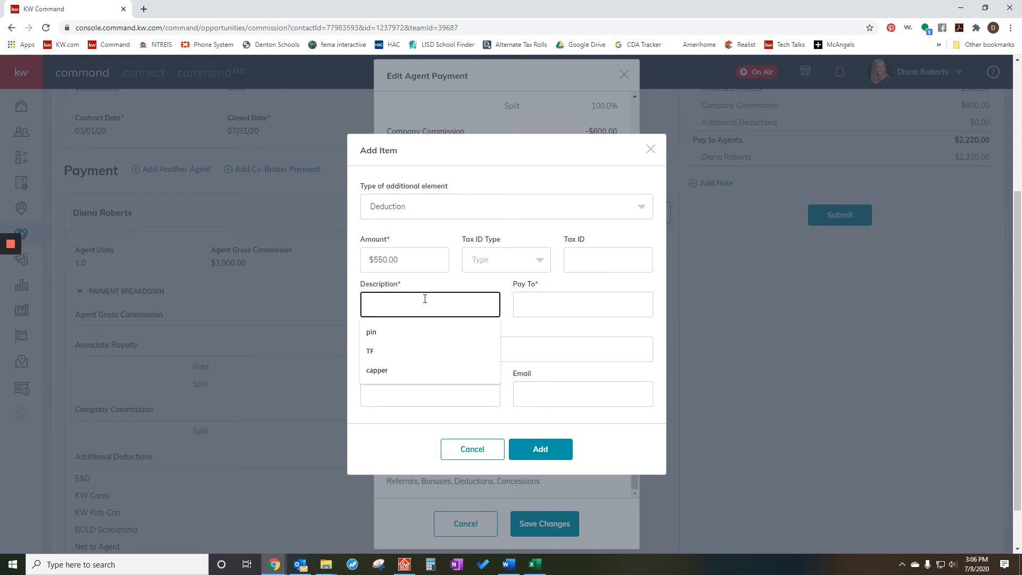
type("Seller Credit")
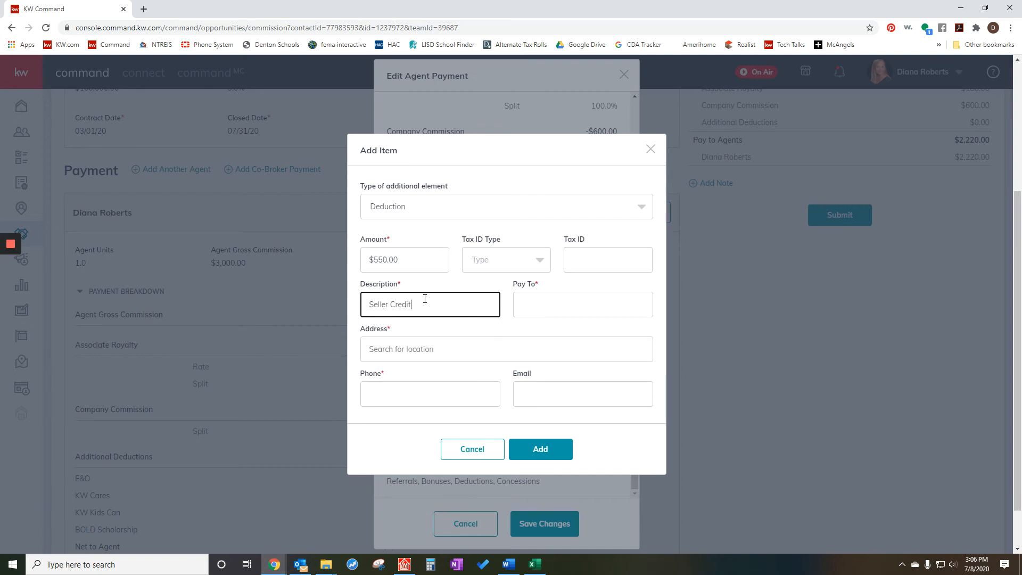
Enter the payee's name, suggested address and phone, then add the Seller Credit deduction
key("Tab")
type("J")
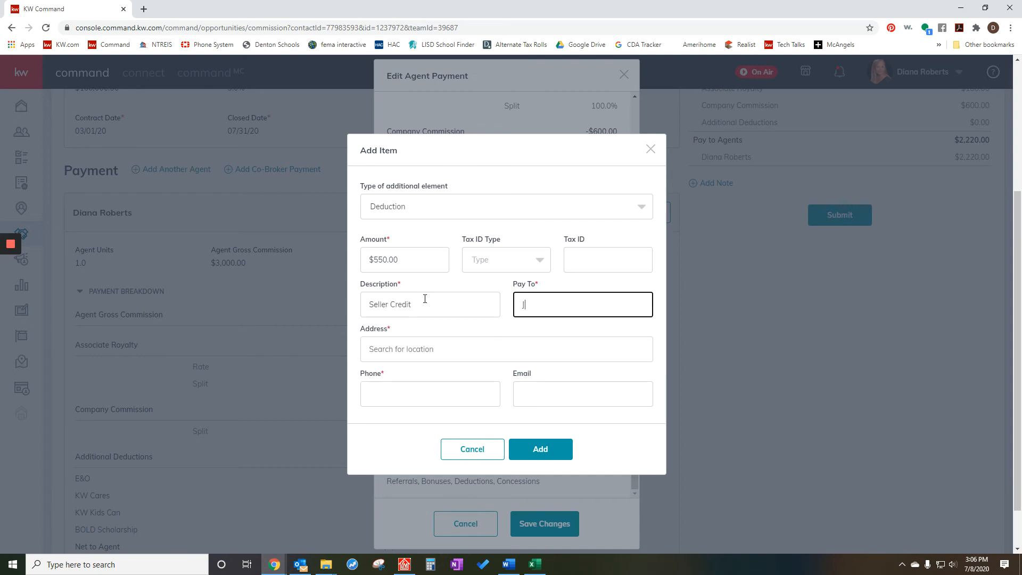
type("ohn Doe")
key("Tab")
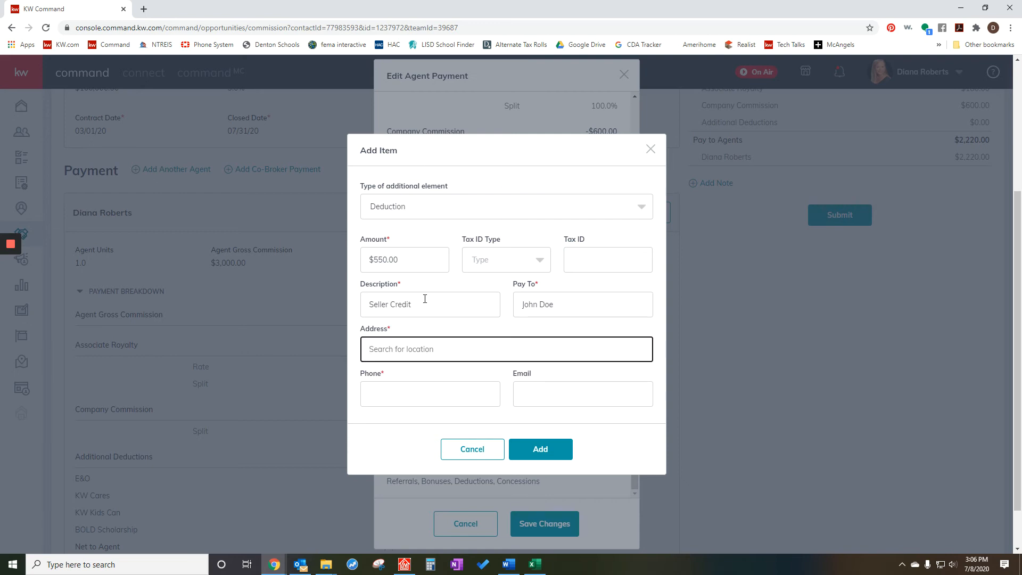
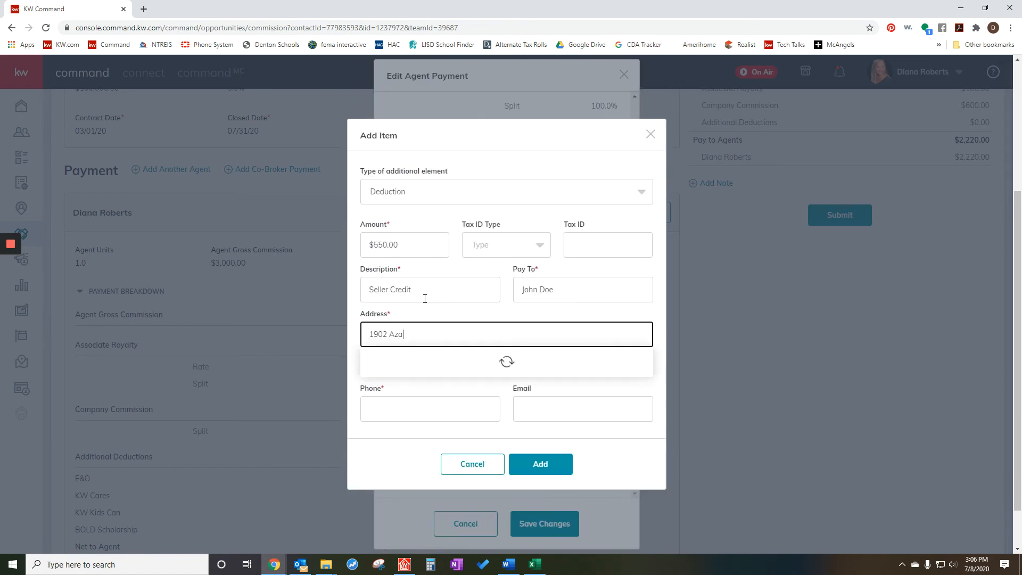
left_click(424, 302)
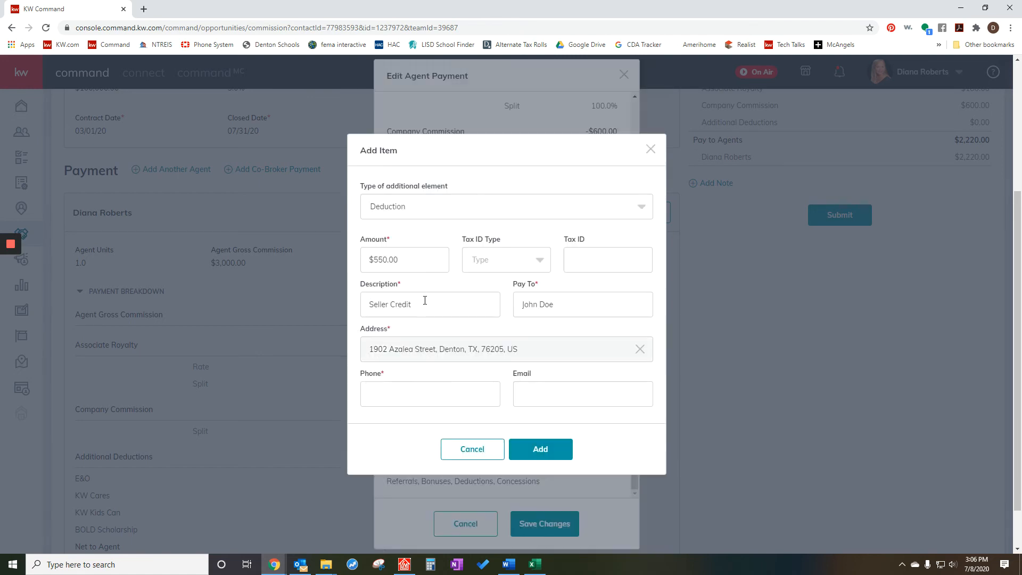
left_click(427, 389)
type("97")
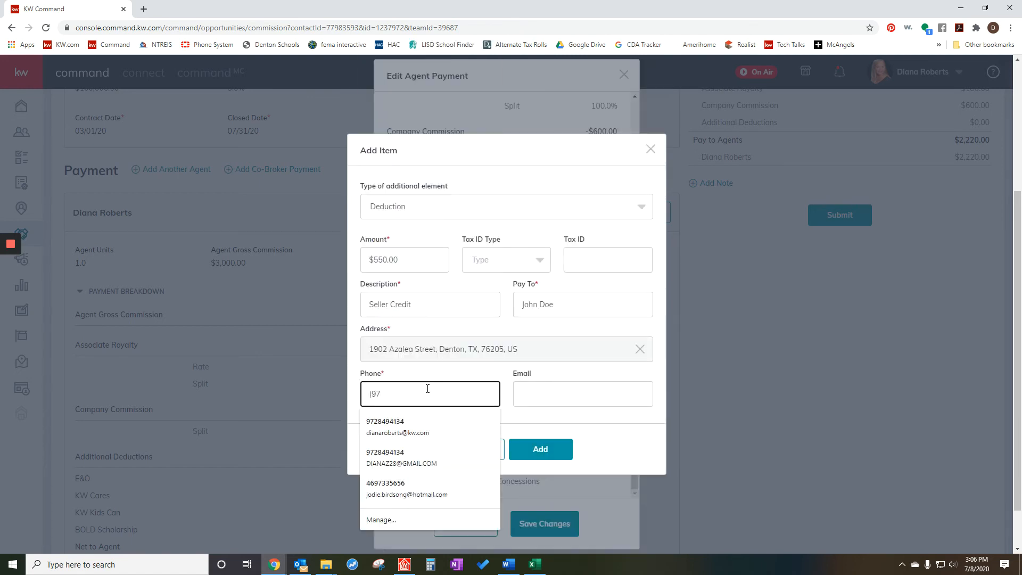
type("2) 555-1234")
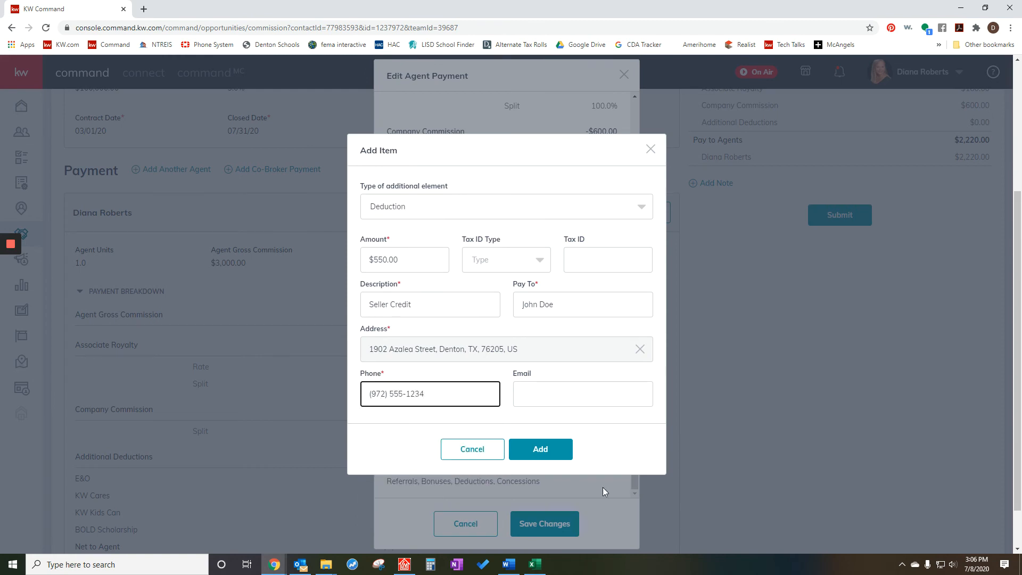
left_click(540, 449)
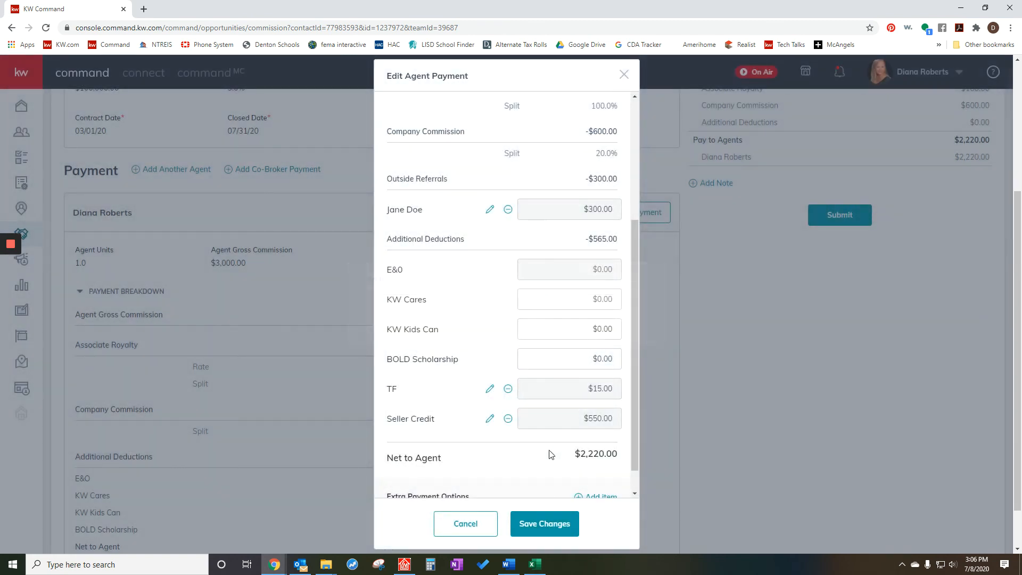
Save the edited agent payment, giving $2,373.00 net pay with $565.00 other deductions
scroll(558, 421, "down", 1)
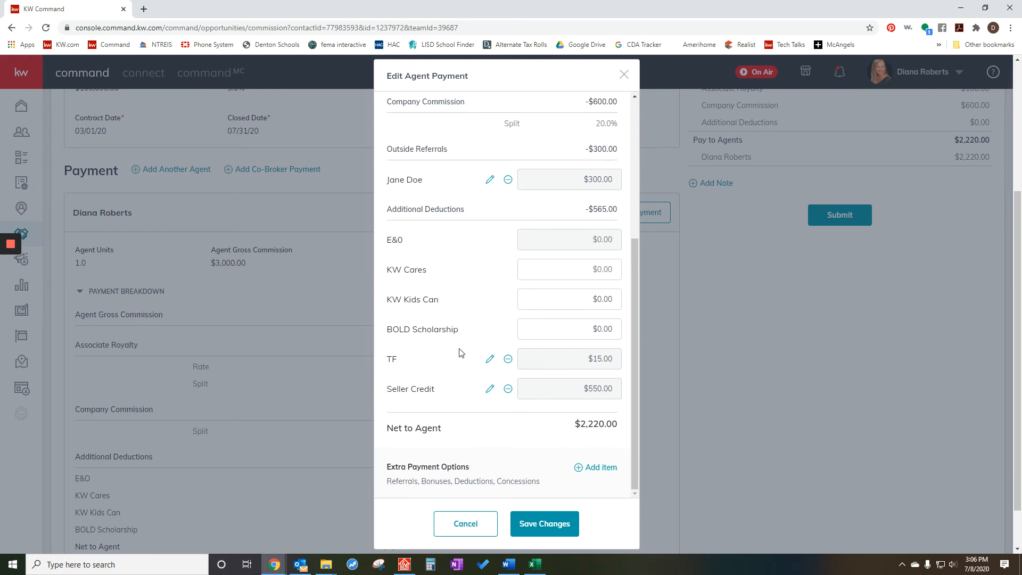
scroll(461, 354, "up", 1)
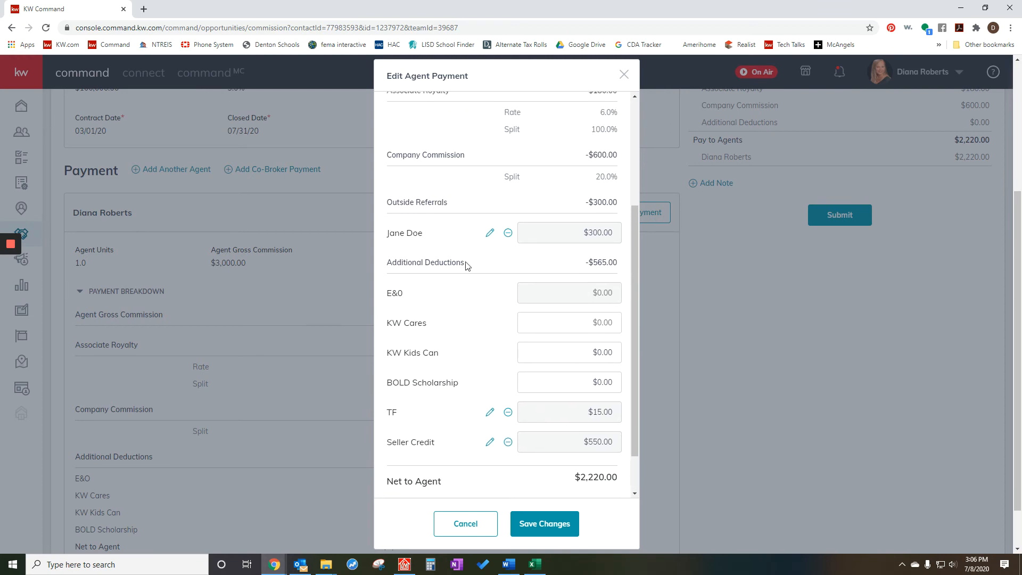
scroll(447, 343, "up", 3)
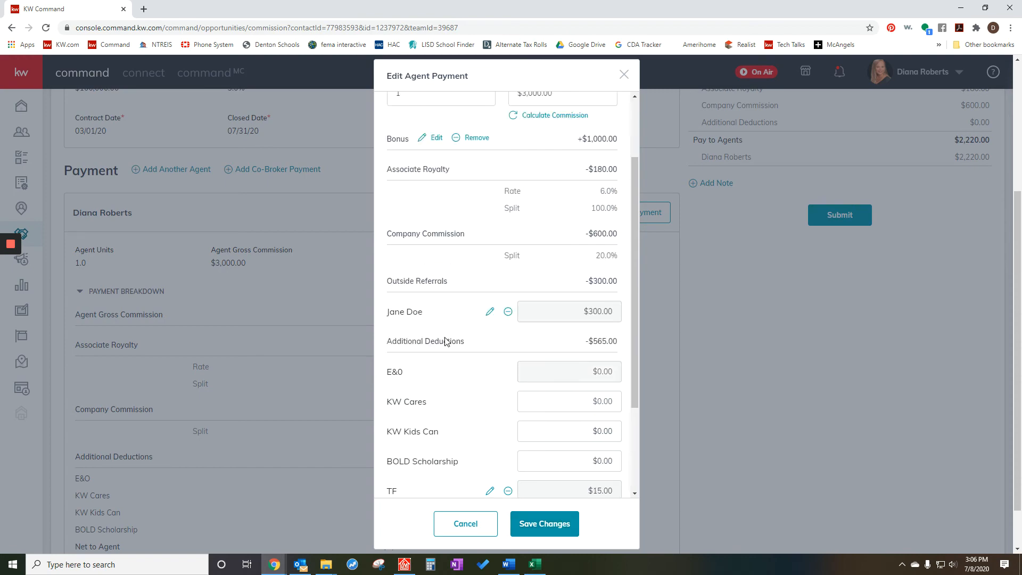
left_click(551, 524)
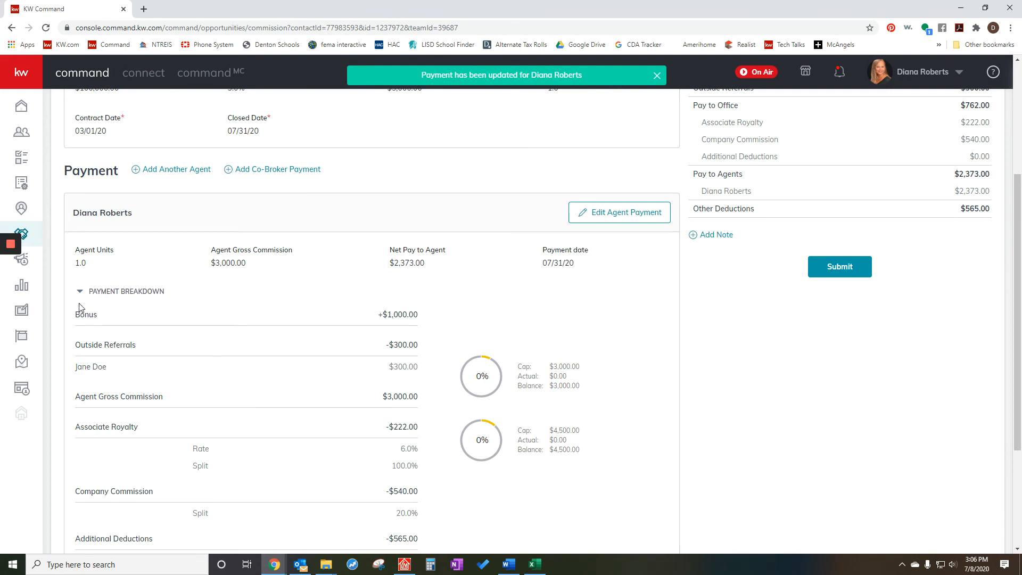
scroll(298, 466, "down", 3)
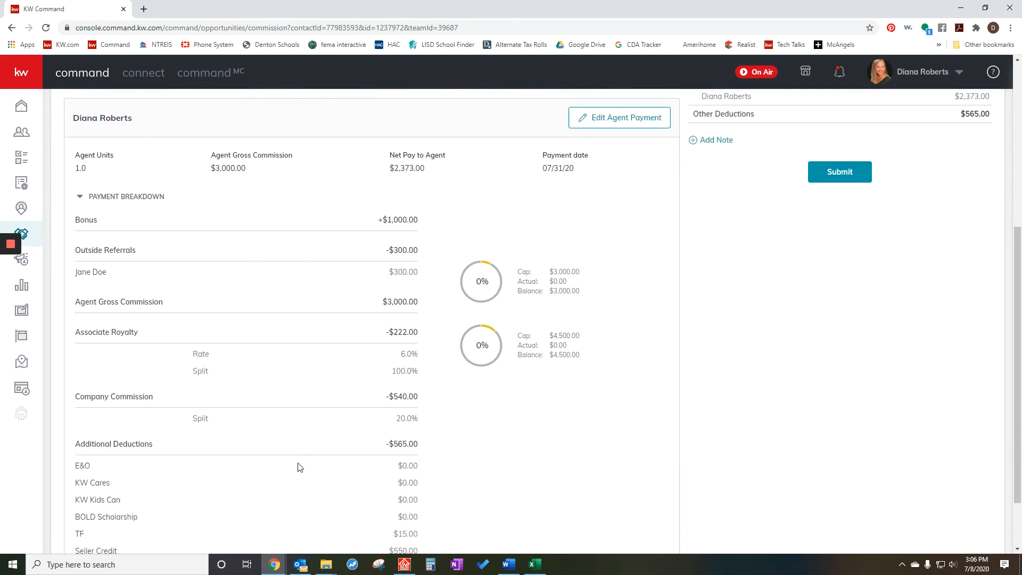
scroll(298, 467, "up", 5)
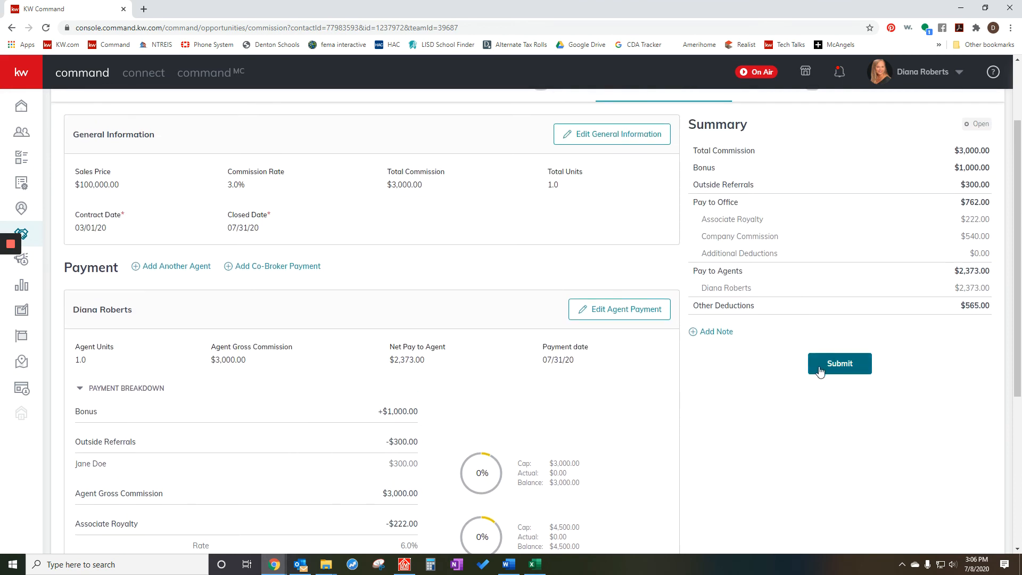
Save a note holding the contact's e-mail address on the commission summary
left_click(716, 334)
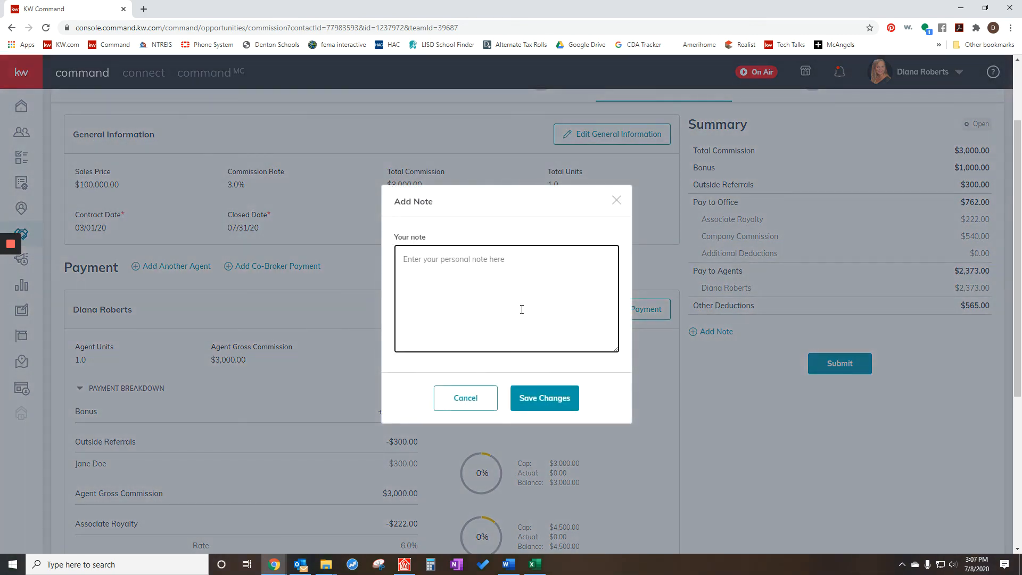
left_click(545, 398)
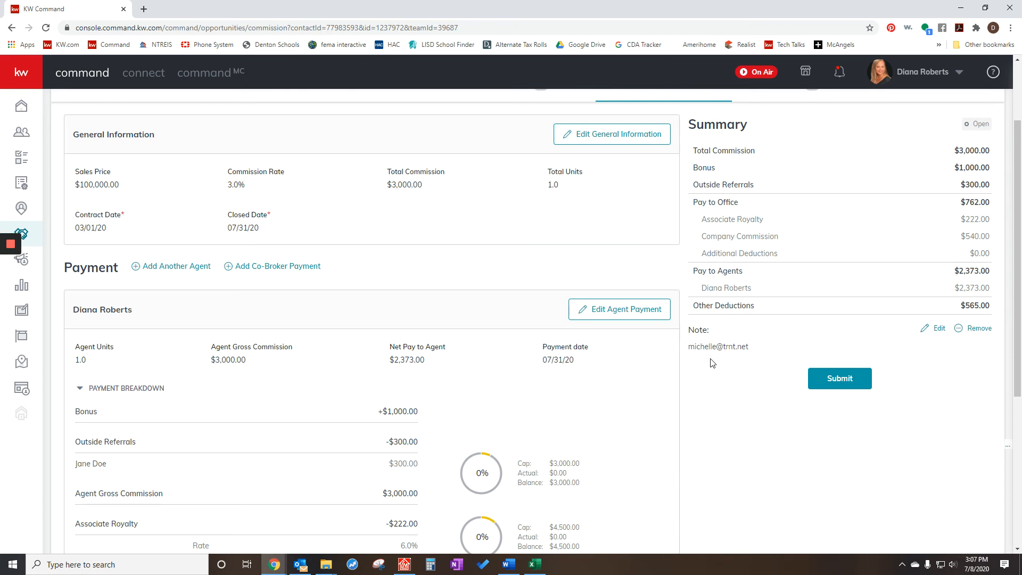
scroll(662, 184, "up", 2)
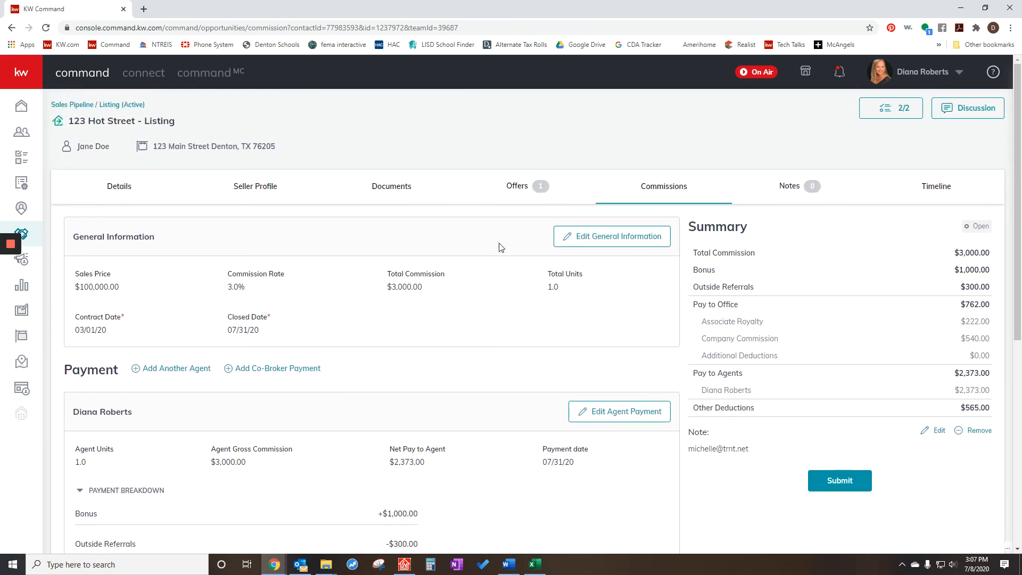
scroll(501, 247, "down", 2)
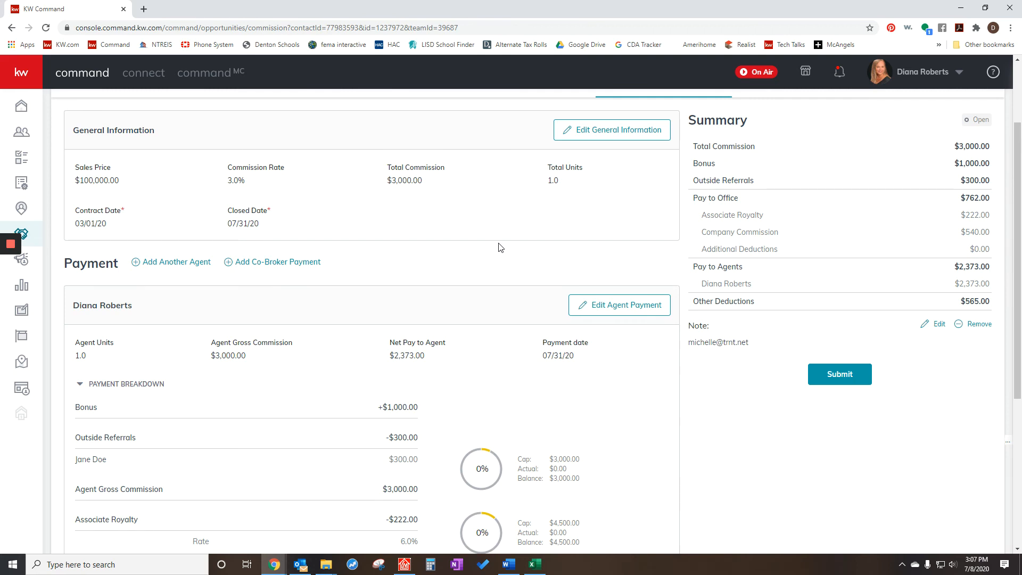
scroll(500, 247, "down", 2)
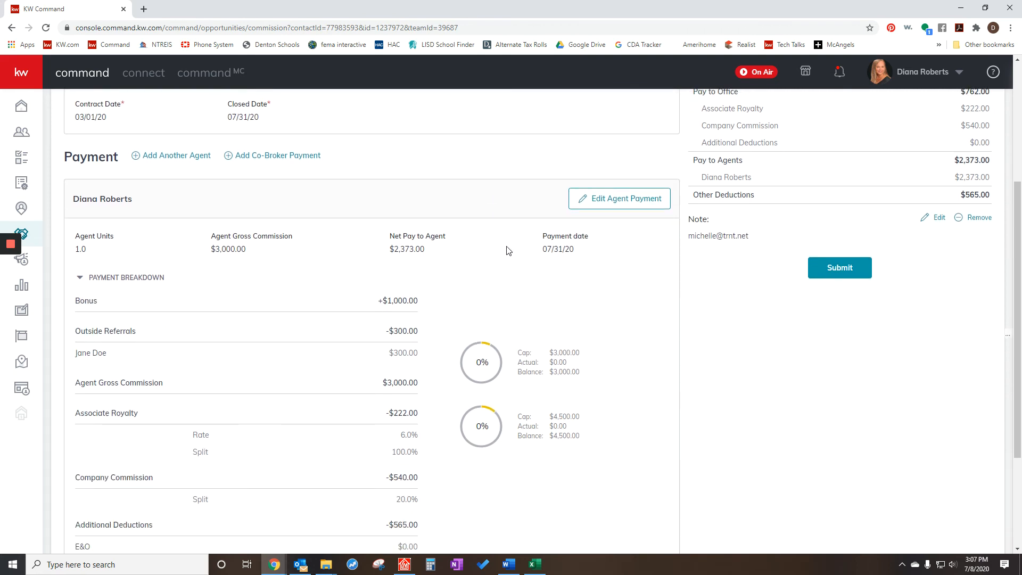
Change the first agent's payment to 0.5 units and $1,500 gross commission, and save
left_click(599, 205)
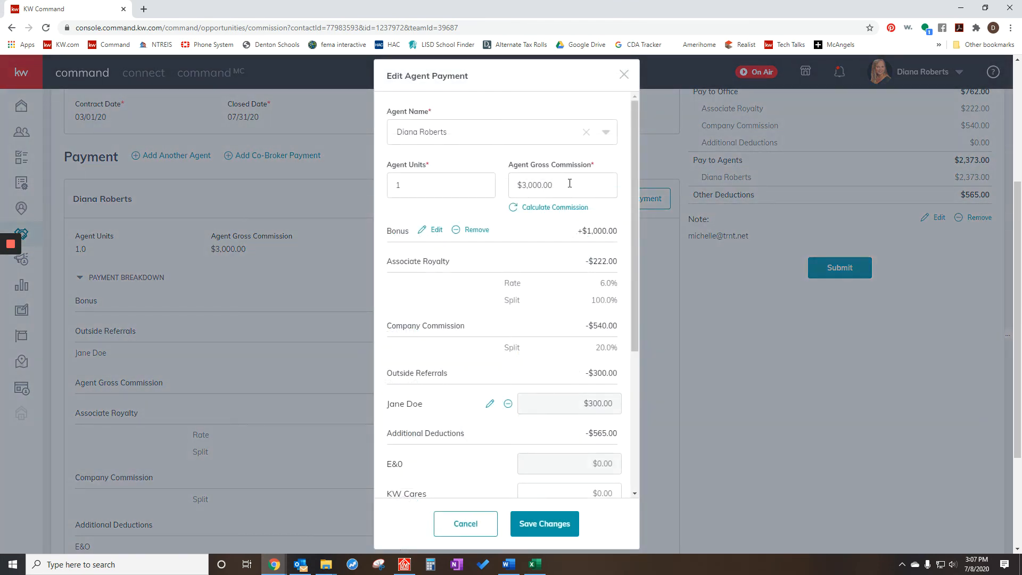
left_click_drag(569, 183, 482, 192)
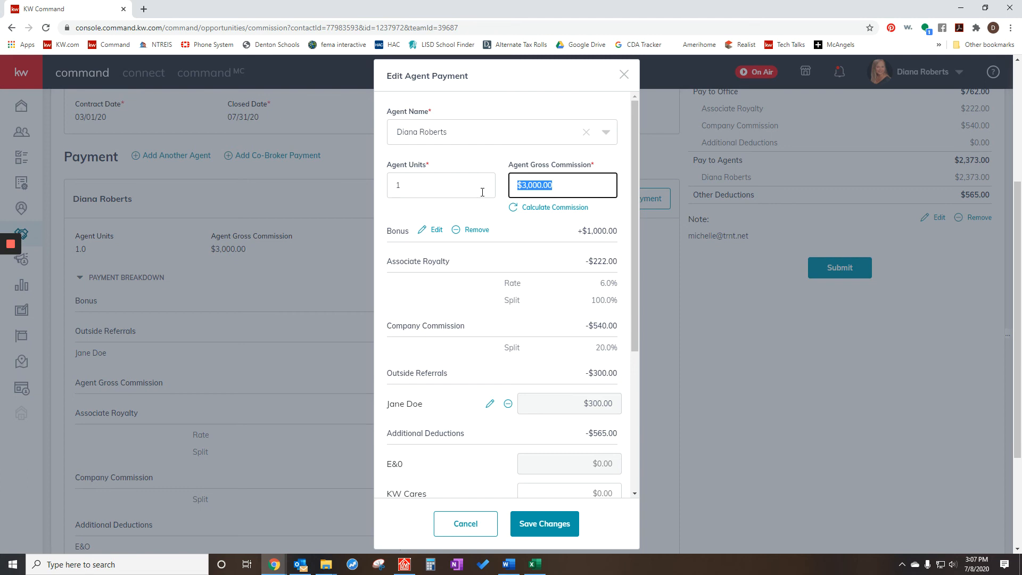
type("1500")
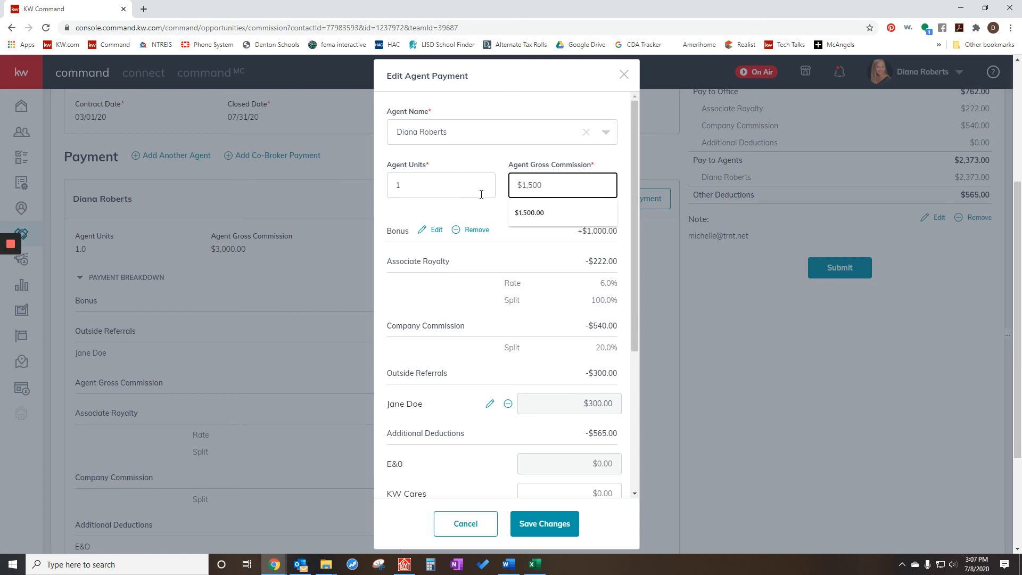
left_click_drag(453, 186, 379, 183)
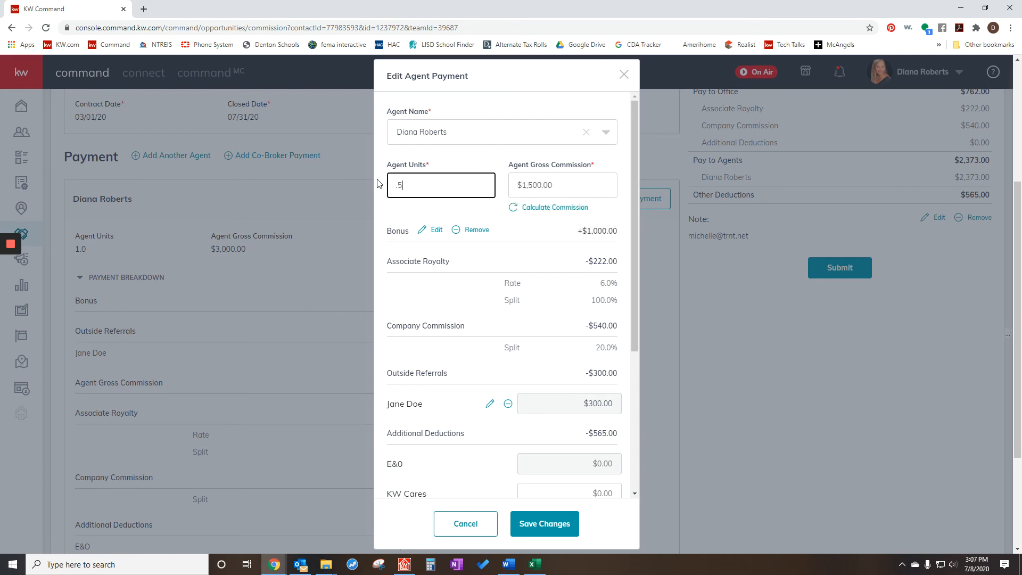
left_click(469, 163)
left_click(546, 523)
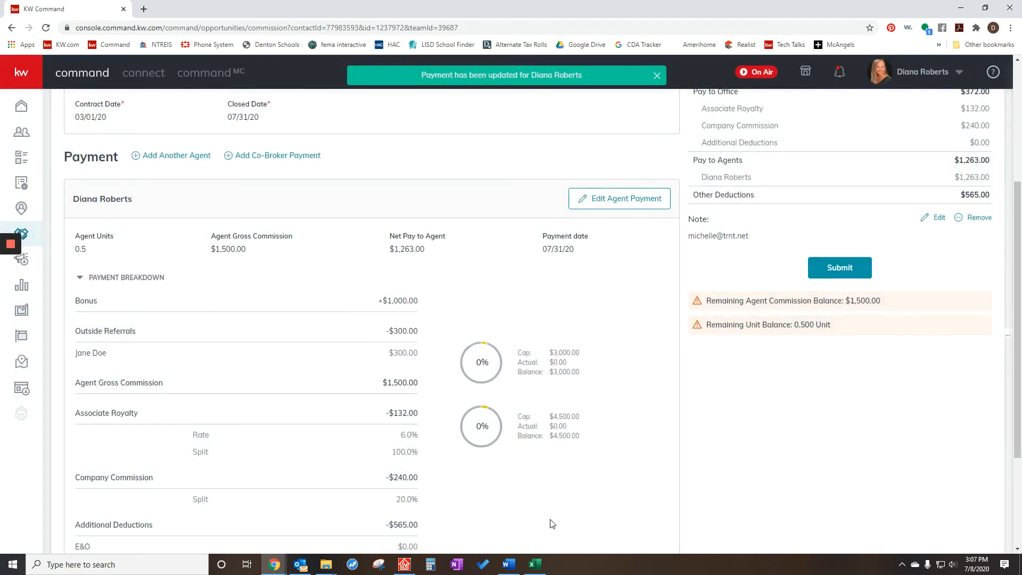
scroll(543, 489, "down", 2)
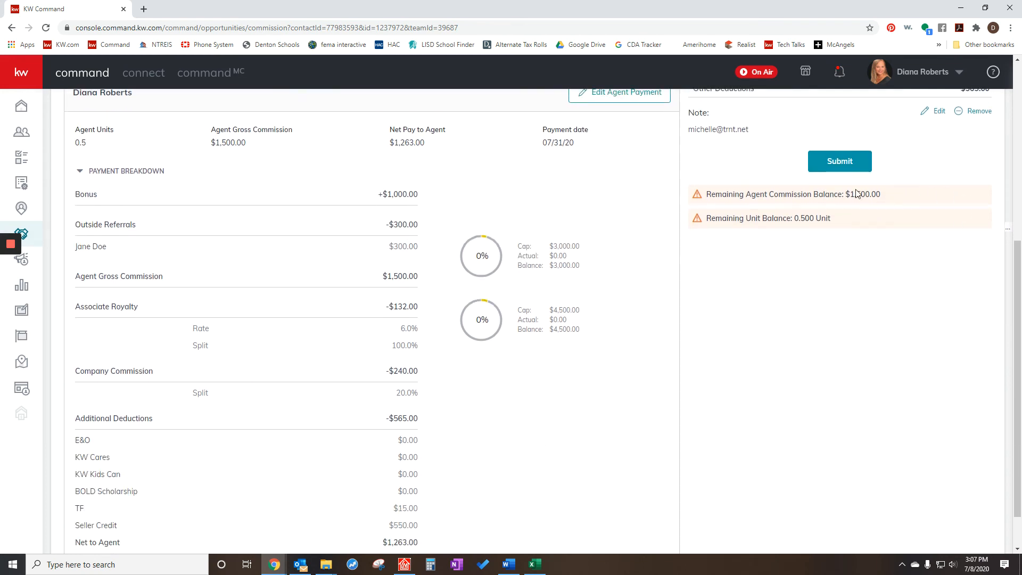
scroll(535, 344, "up", 3)
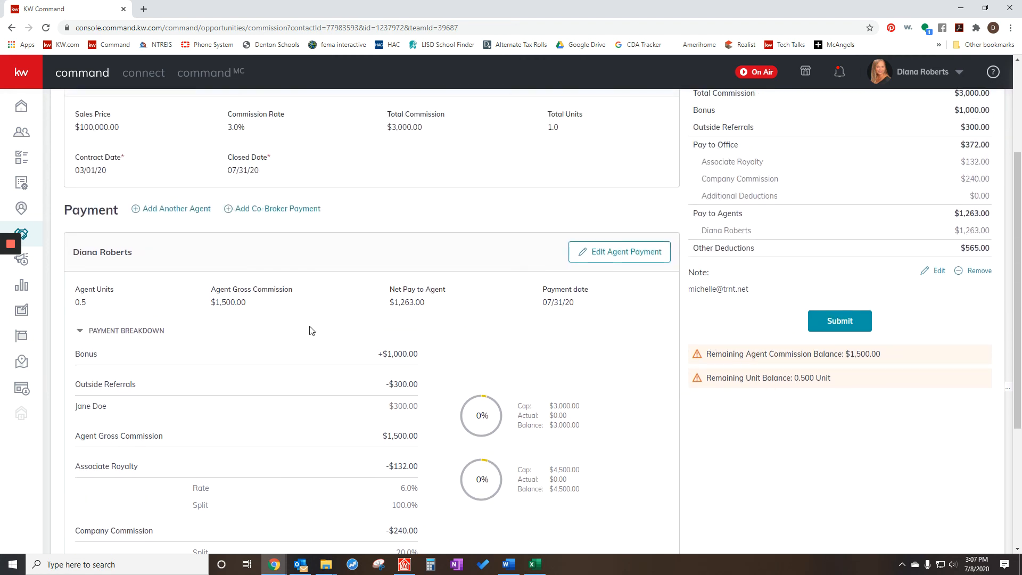
Add the second agent, found by name search, at 0.5 units and $1,500 gross
left_click(163, 209)
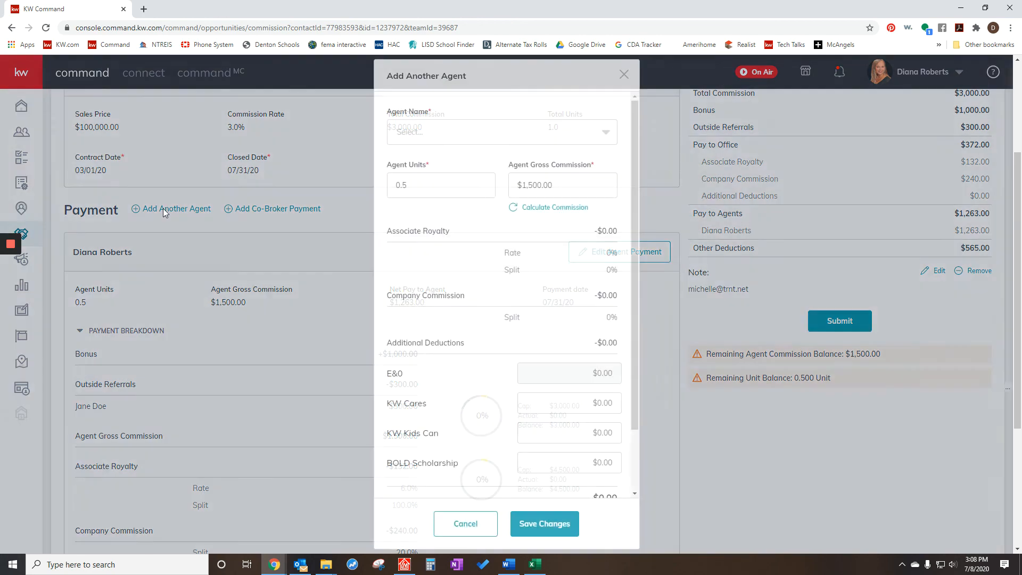
left_click(435, 140)
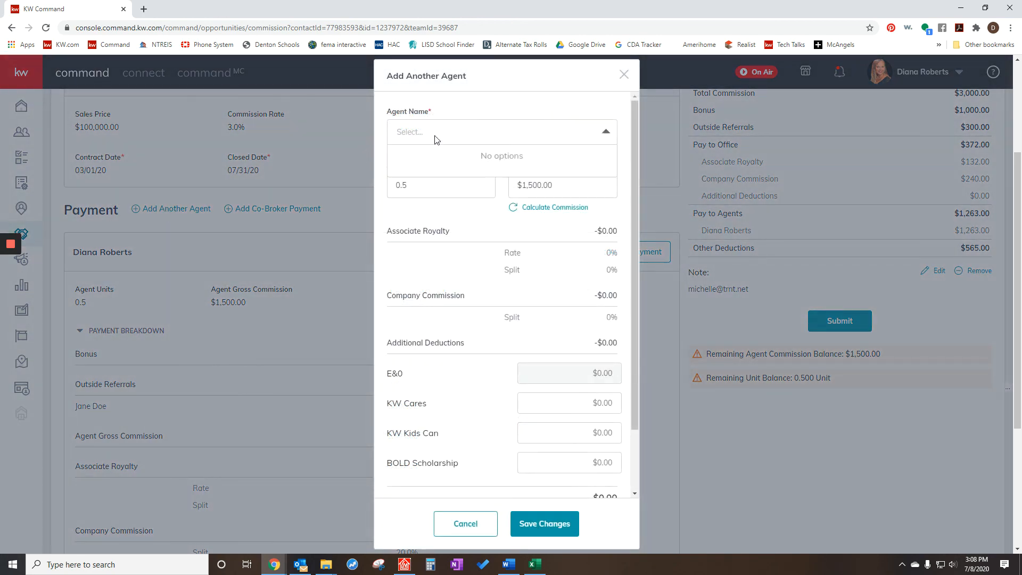
type("jes")
type("sic")
left_click(428, 157)
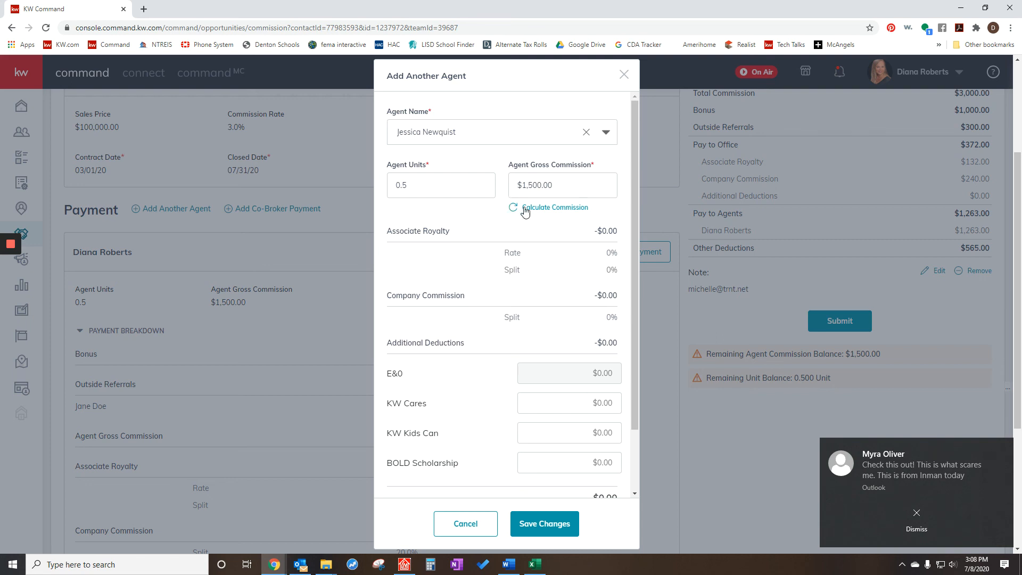
scroll(515, 388, "down", 2)
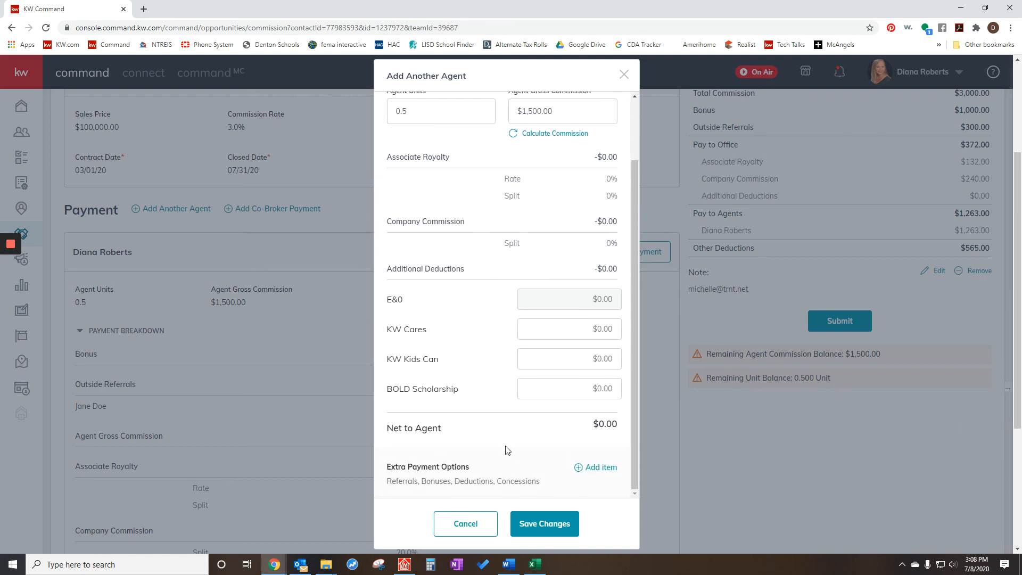
left_click(546, 524)
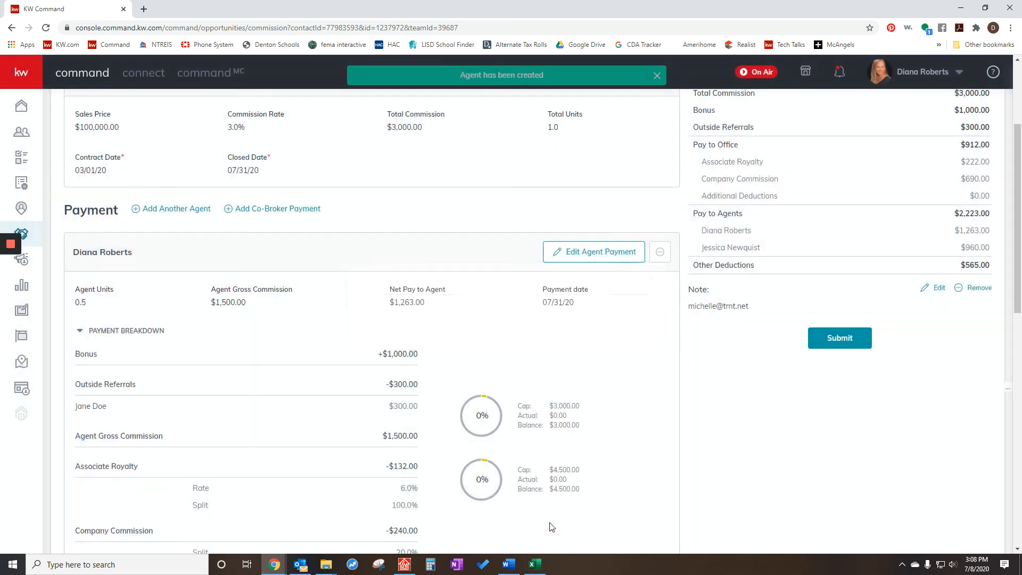
scroll(521, 457, "down", 10)
scroll(521, 457, "down", 3)
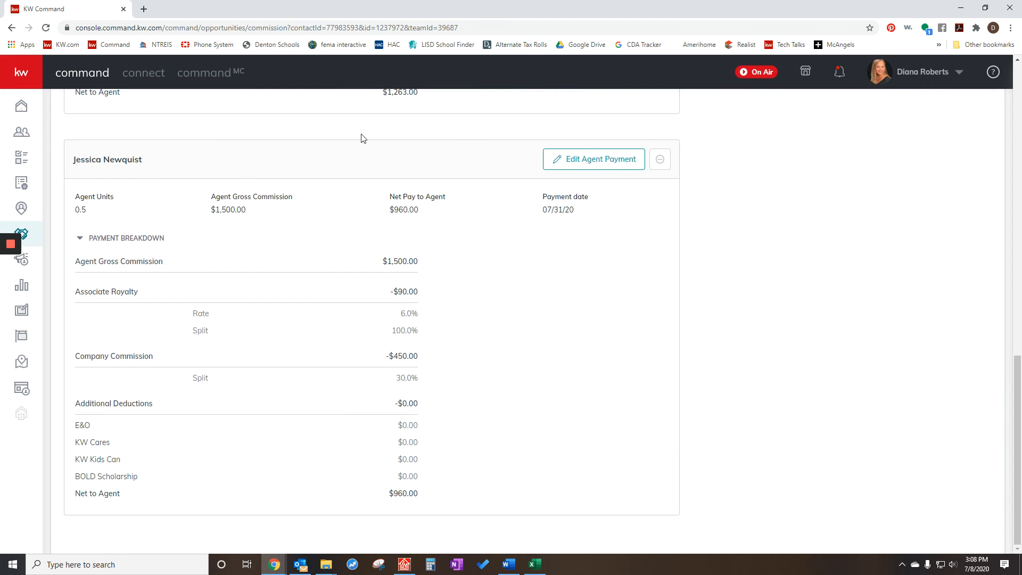
scroll(840, 330, "up", 7)
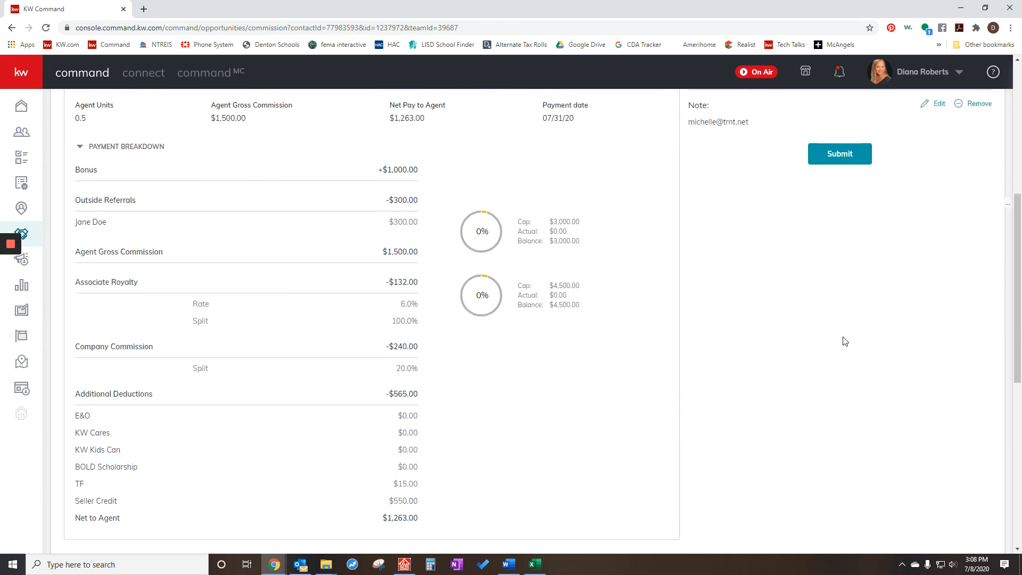
scroll(629, 369, "down", 1)
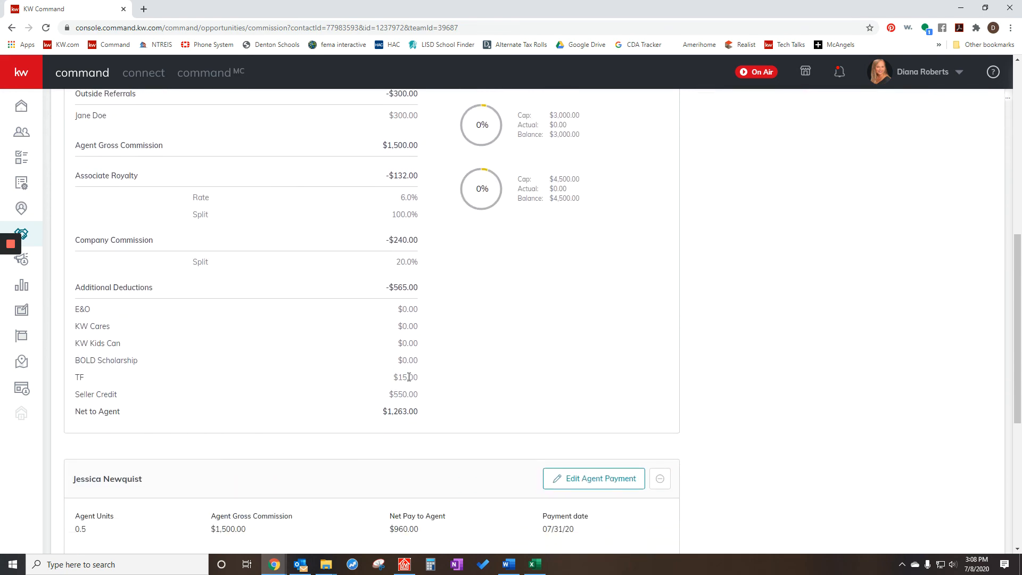
scroll(527, 426, "down", 6)
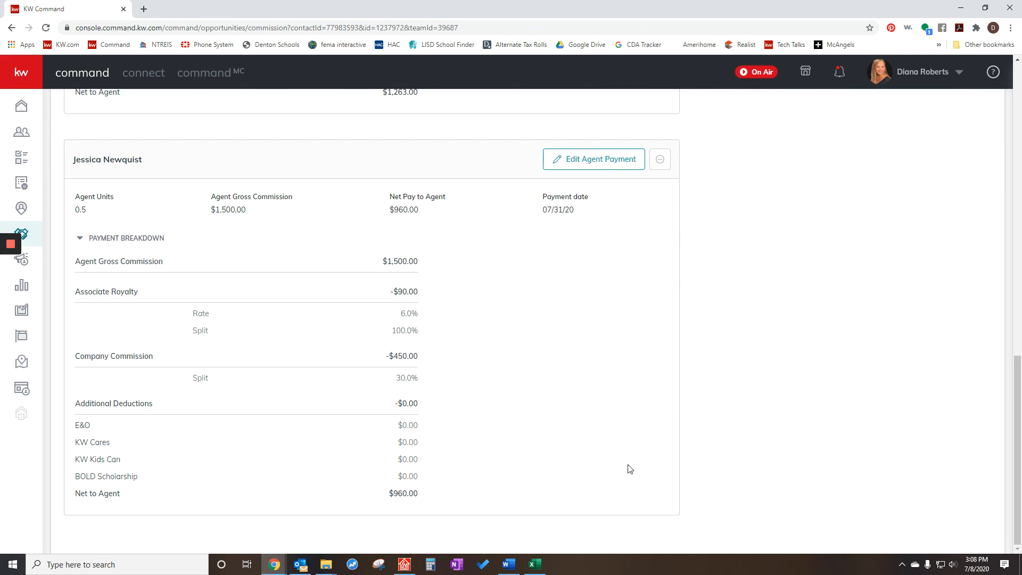
scroll(630, 468, "up", 5)
scroll(630, 468, "up", 15)
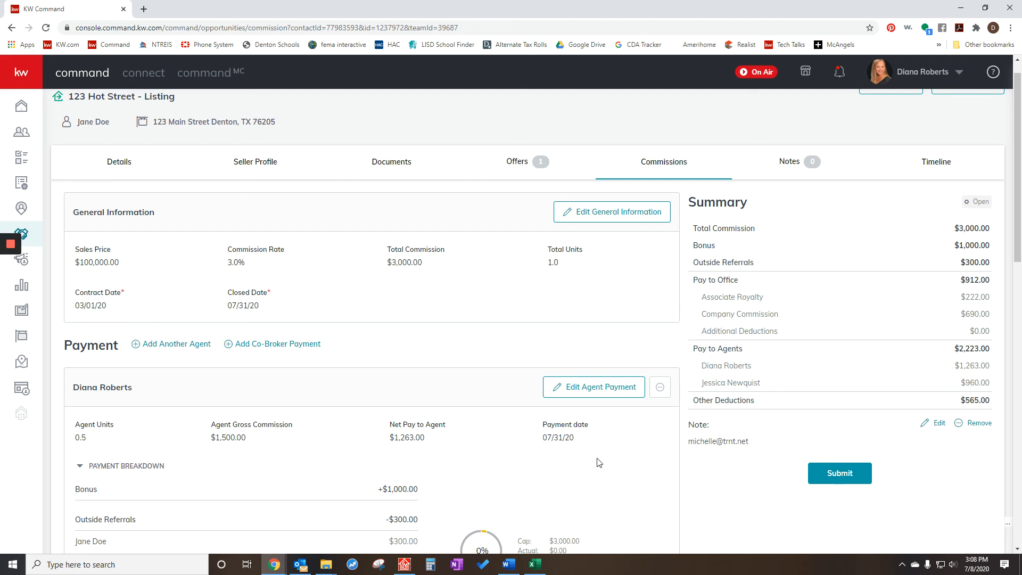
scroll(599, 463, "up", 1)
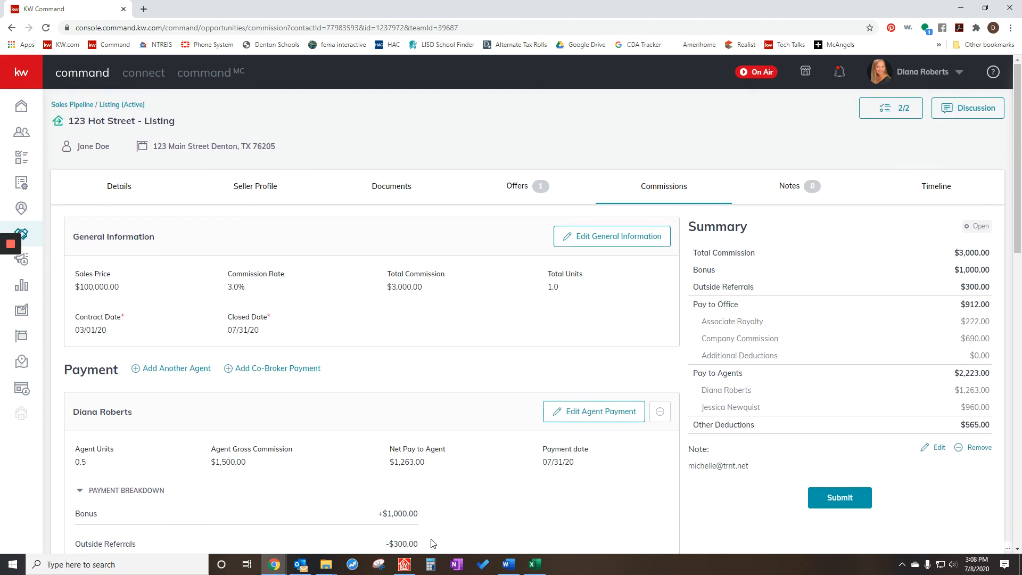
mouse_move(8, 246)
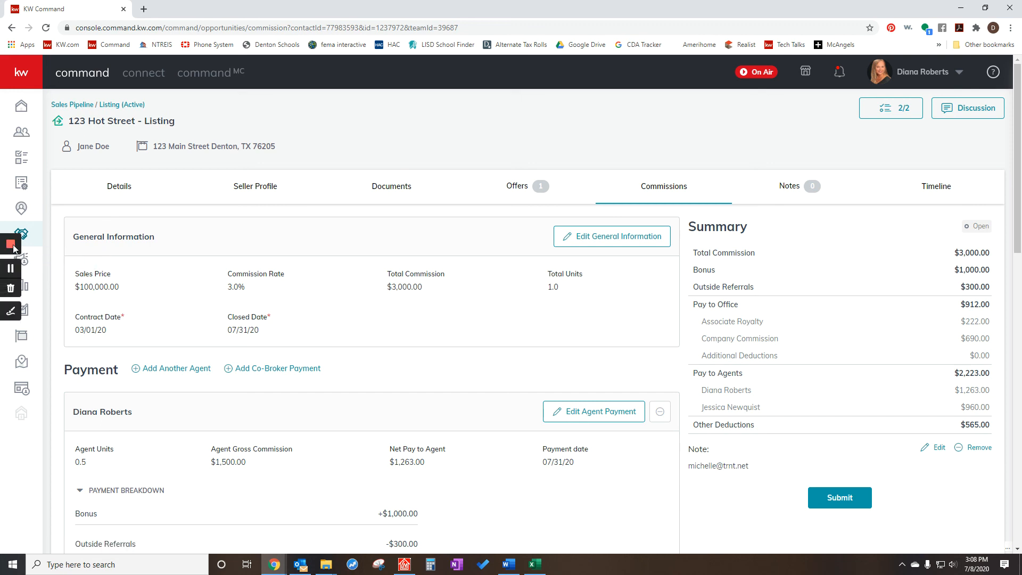